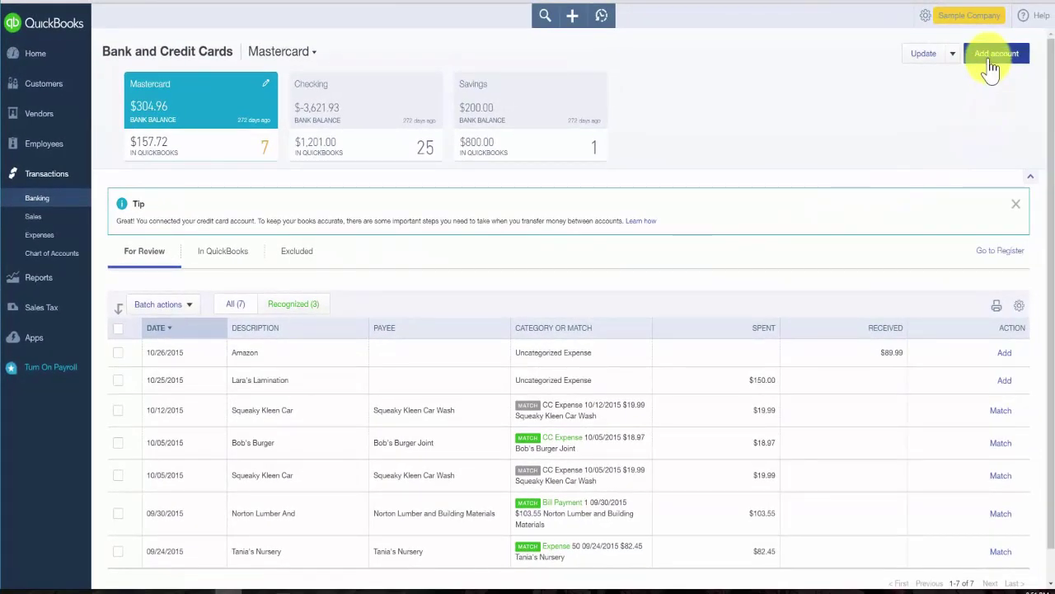
- Start adding a new bank account and choose Bank of America from the popular banks
click(994, 55)
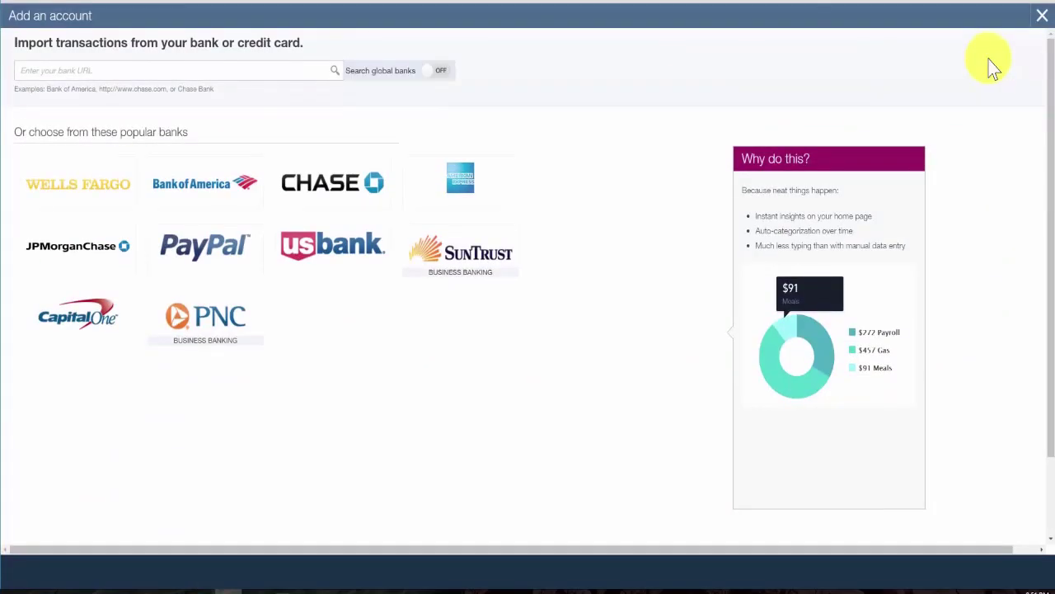
click(62, 70)
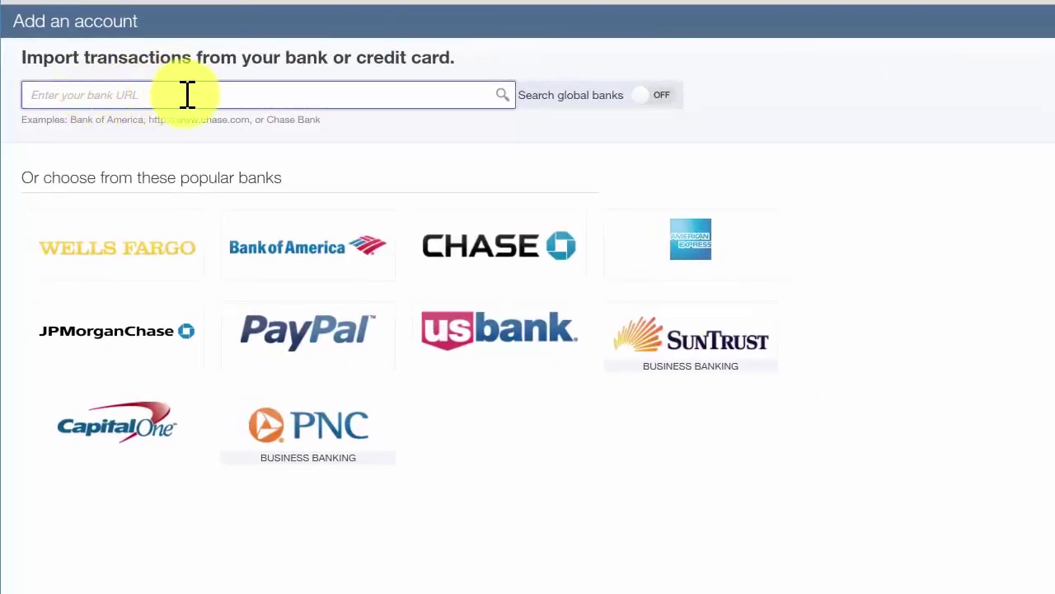
click(279, 272)
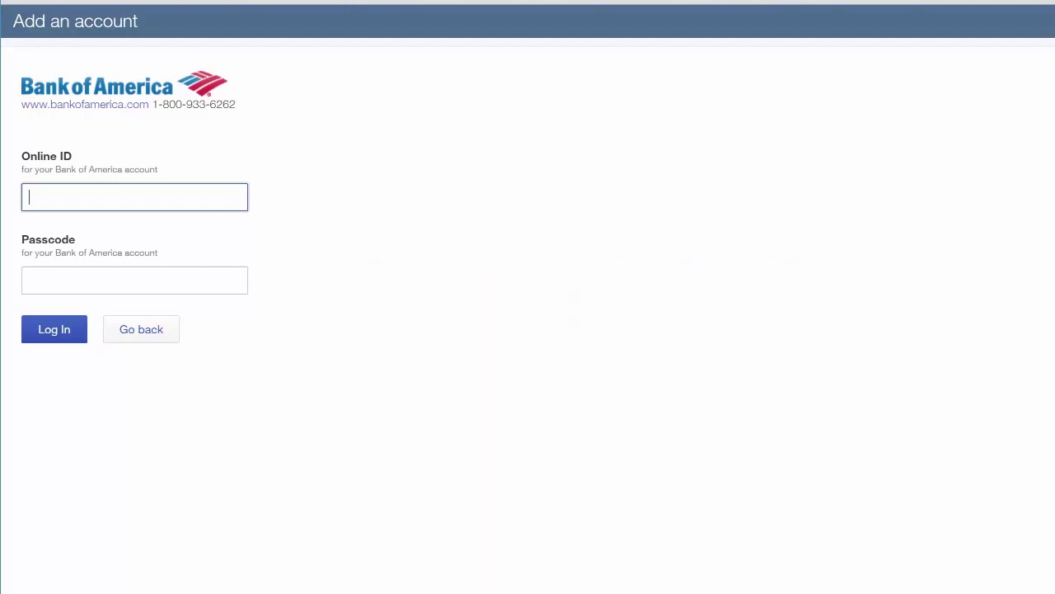
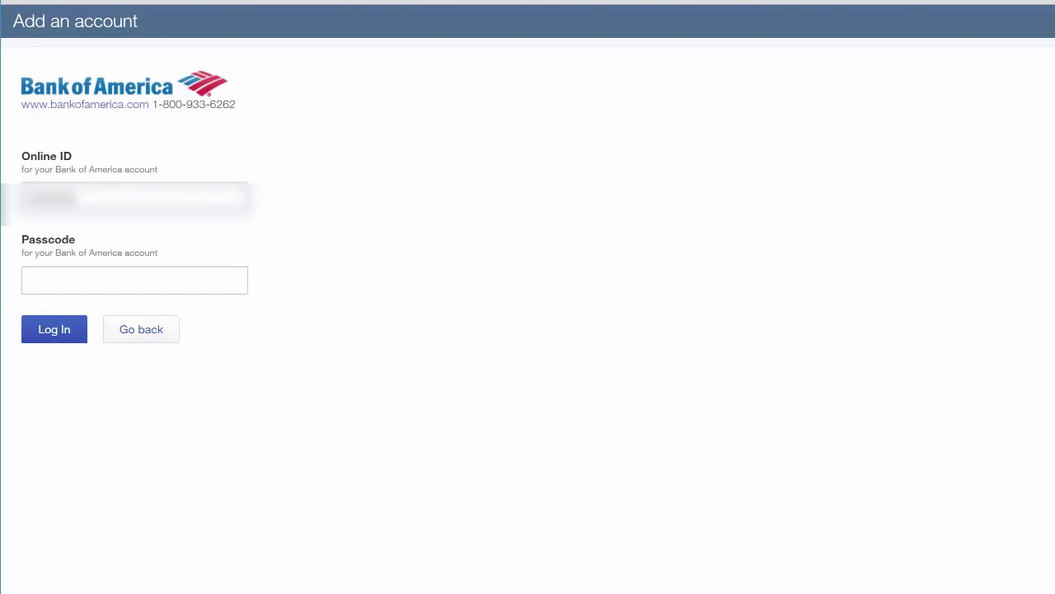
- Sign in to Bank of America with the Online ID and passcode
click(135, 280)
text(aaa)
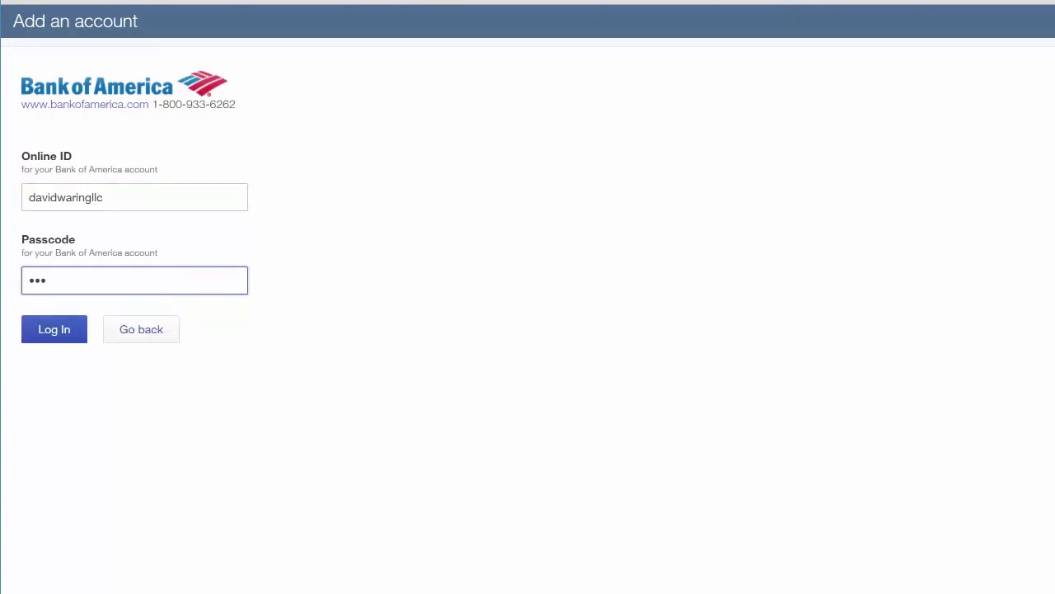
key(Return)
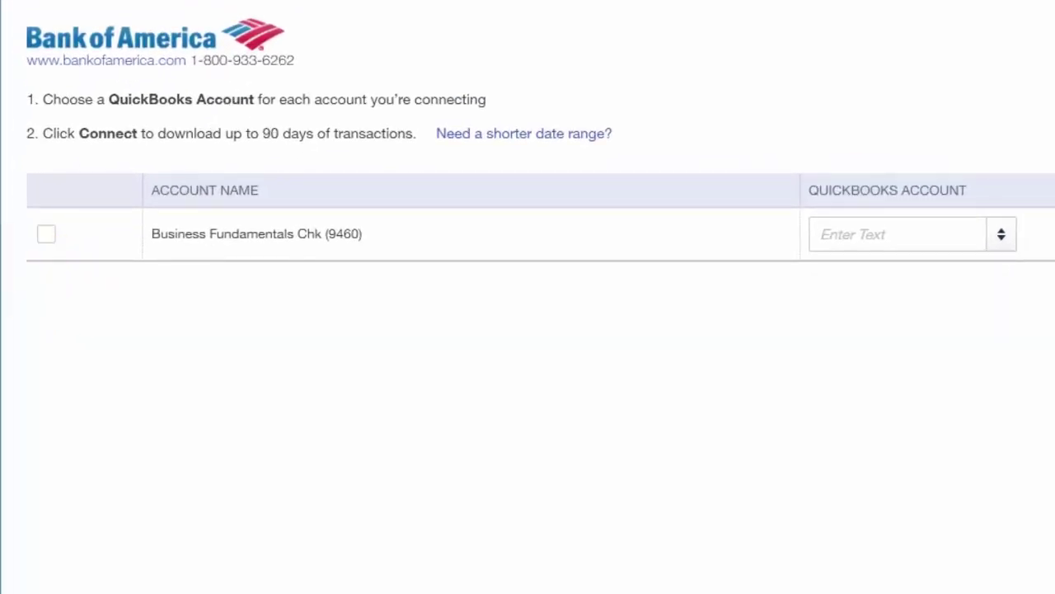
- Select Business Fundamentals Chk (9460) and choose Add new from the QuickBooks Account dropdown
click(46, 235)
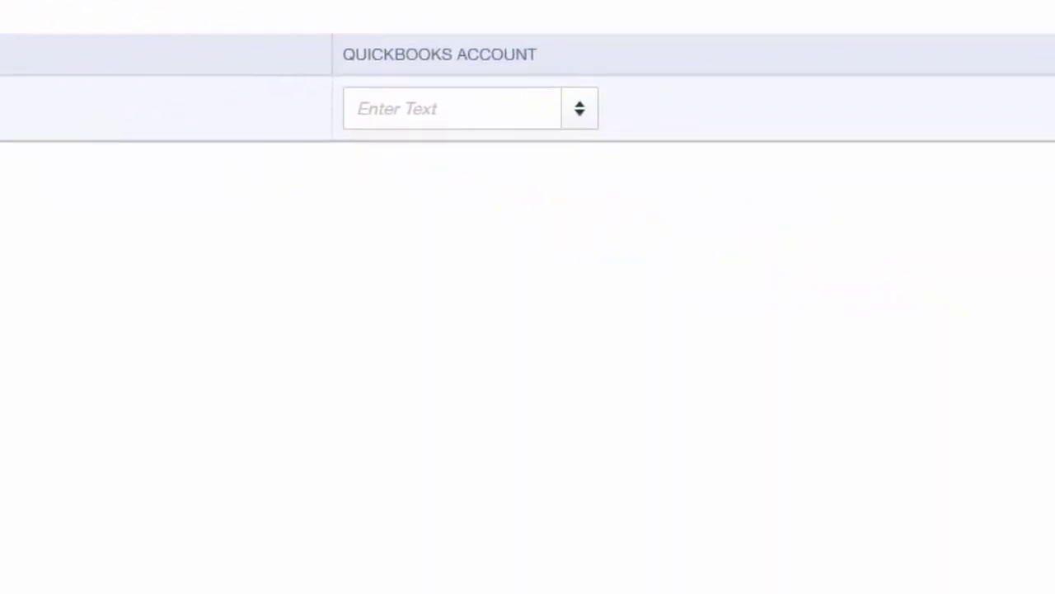
click(462, 112)
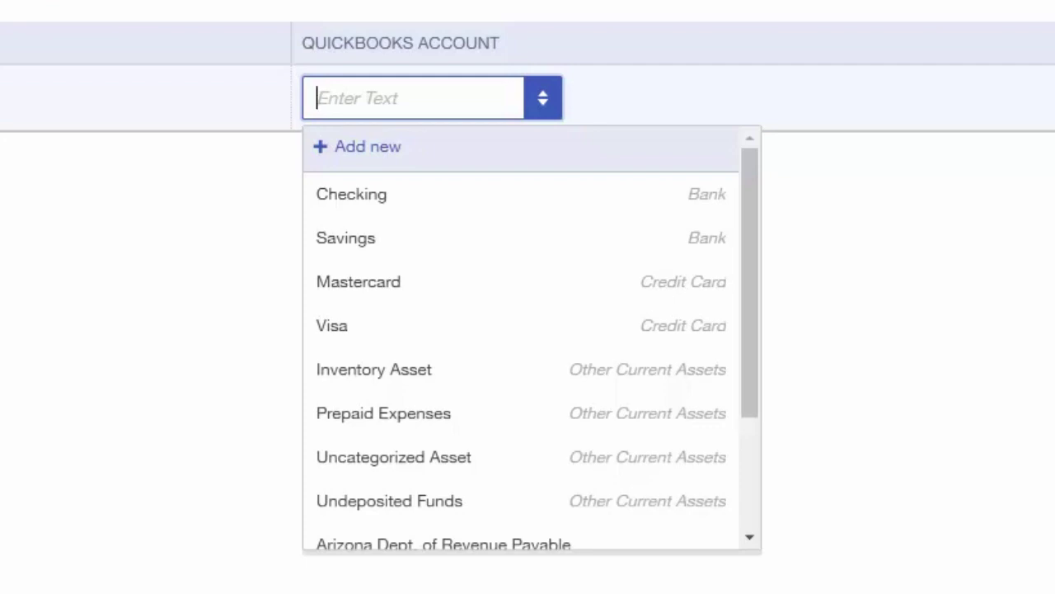
click(416, 156)
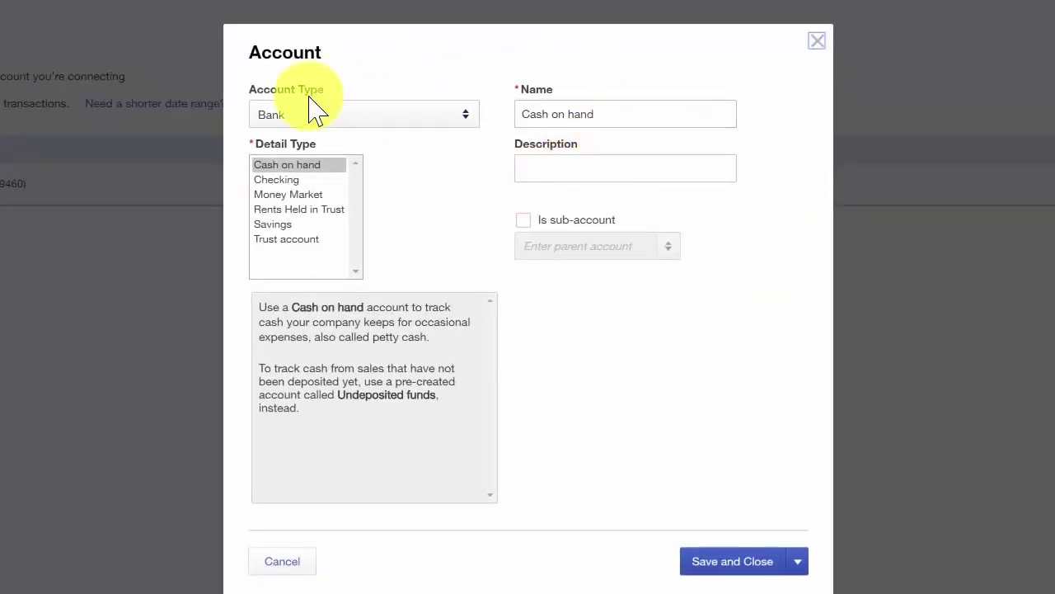
- Set the new account's type to Credit Card, confirming Credit Card as the detail type
click(467, 117)
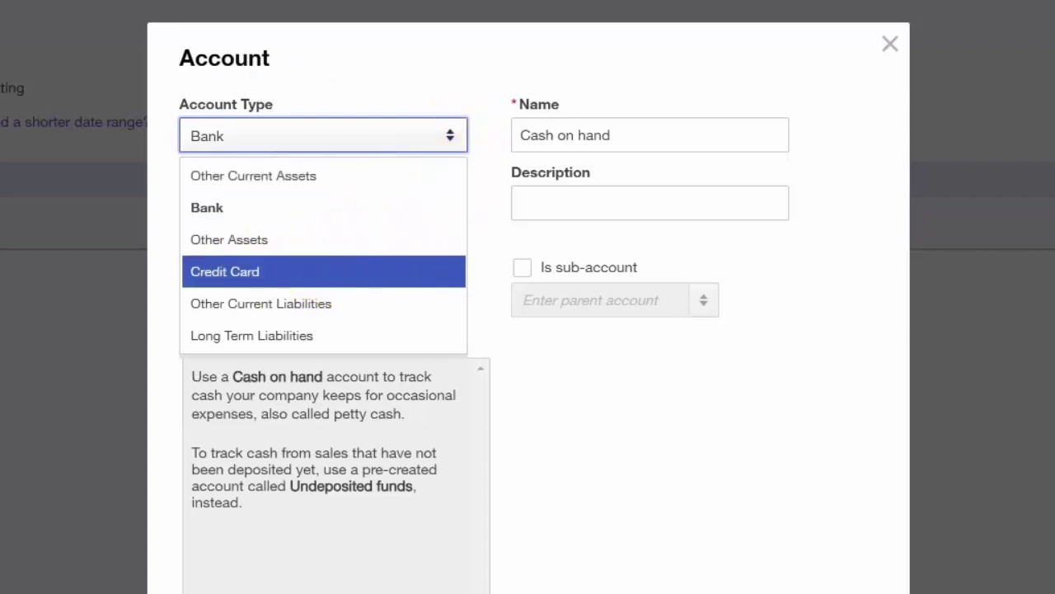
click(250, 272)
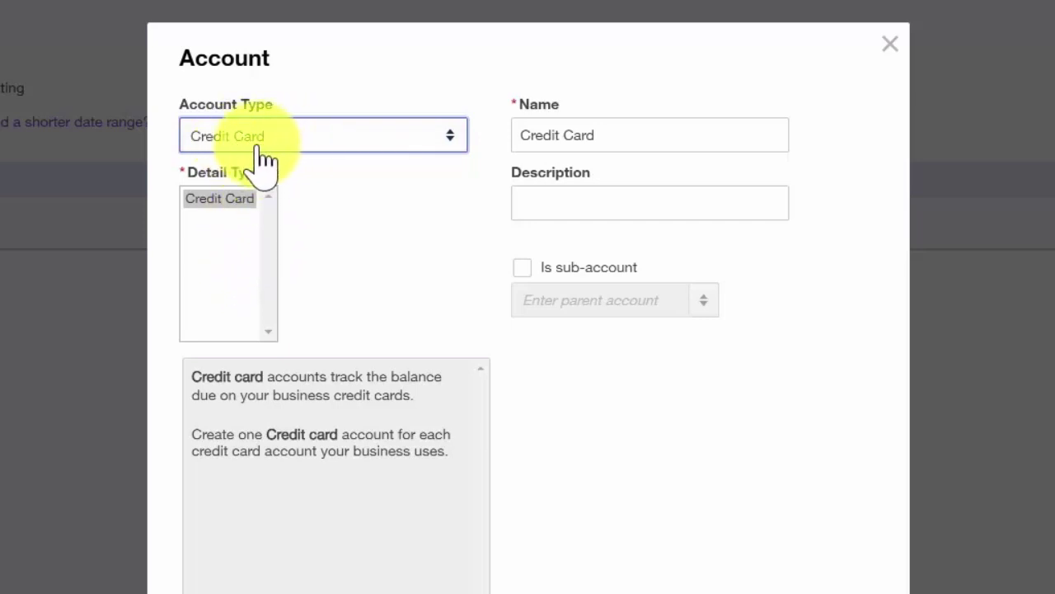
click(237, 176)
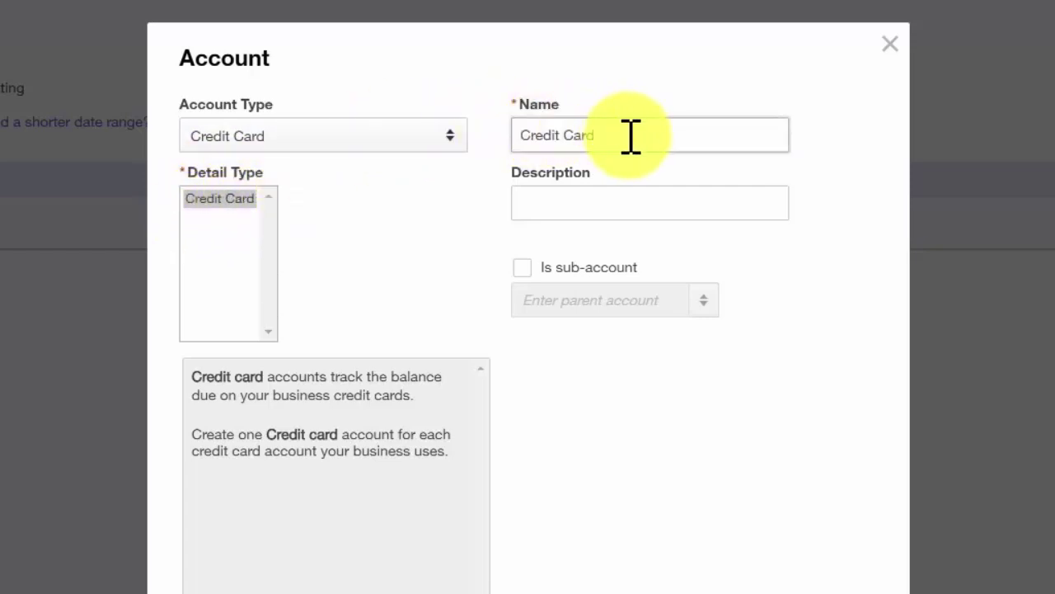
- Rename the account to 'Bank of America Credit Card, x5432' and copy the name
drag(630, 136, 517, 137)
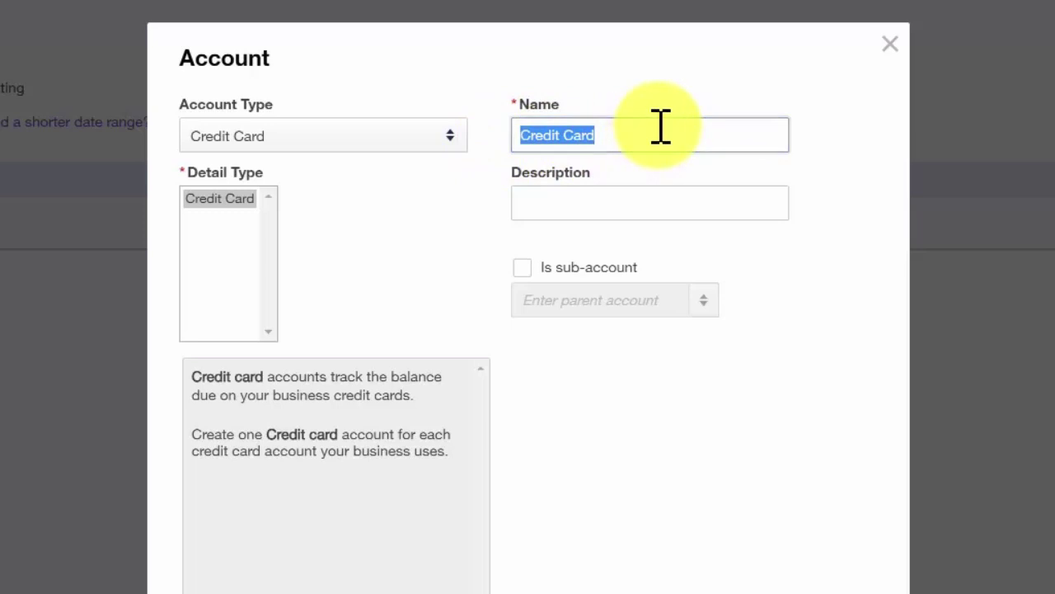
text(Bank )
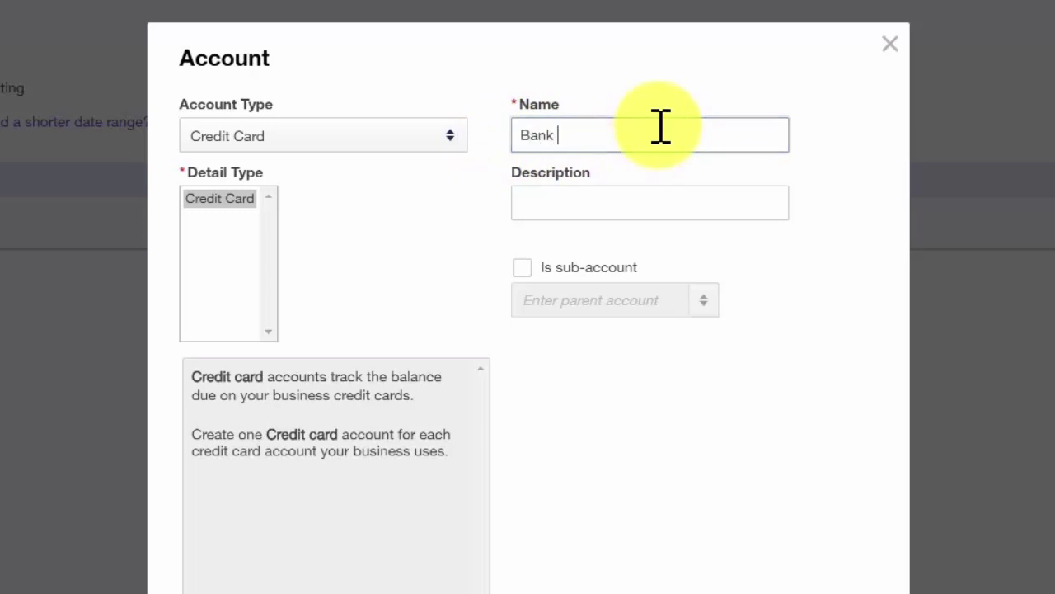
text(of America Credit Card)
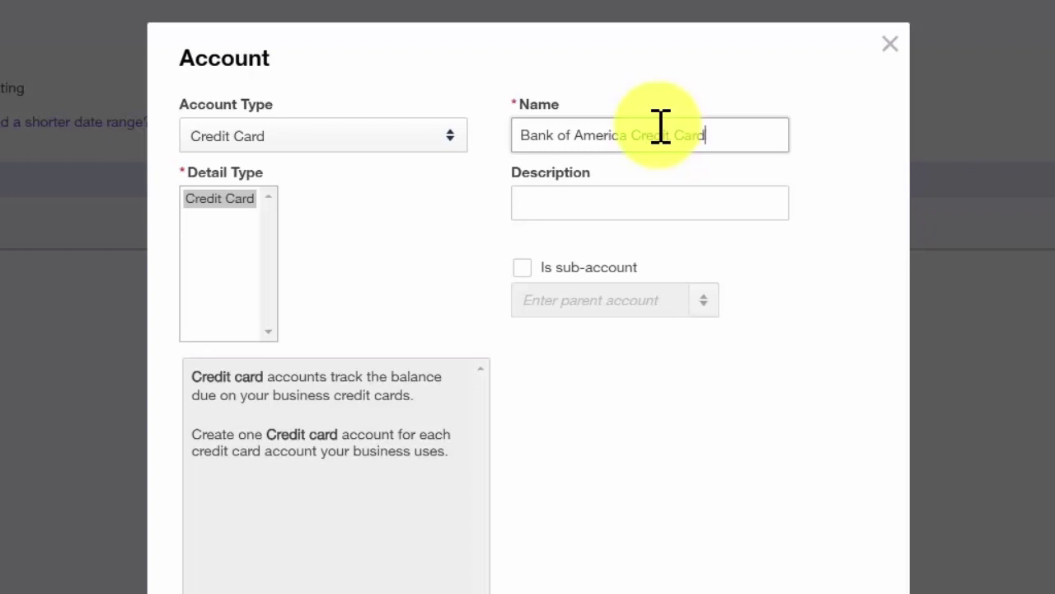
text(, x5432)
drag(777, 132, 470, 145)
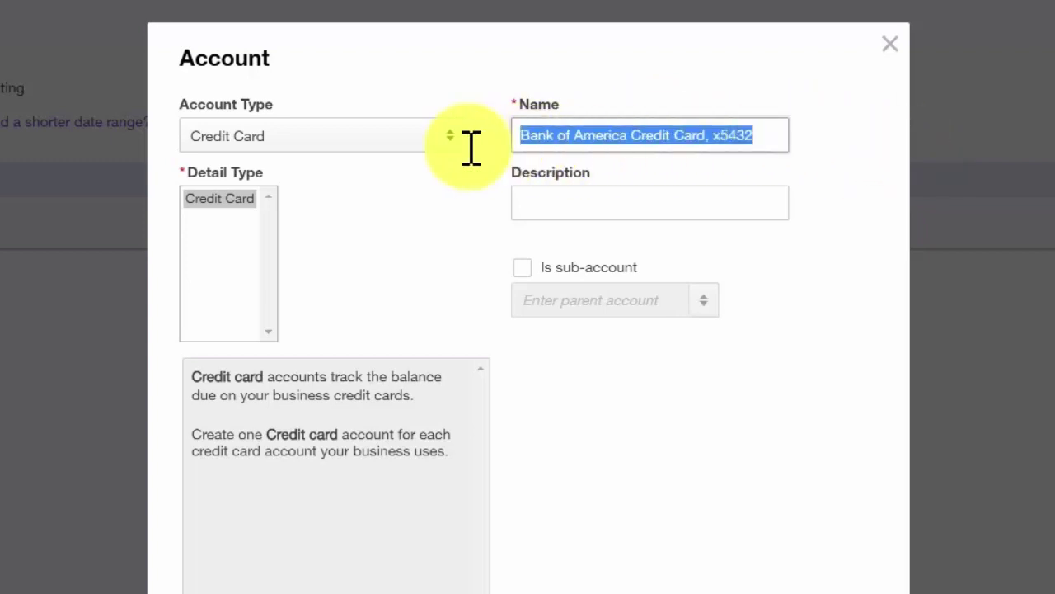
key(ctrl+c)
click(639, 203)
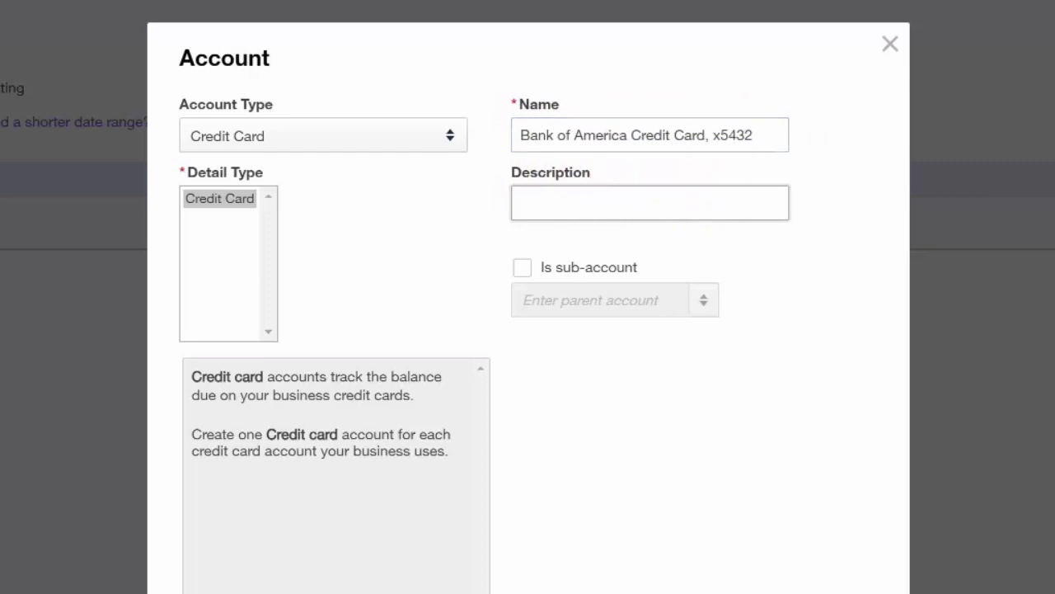
- Paste the name as the description, save the account, and keep it linked to the checking account
key(ctrl+v)
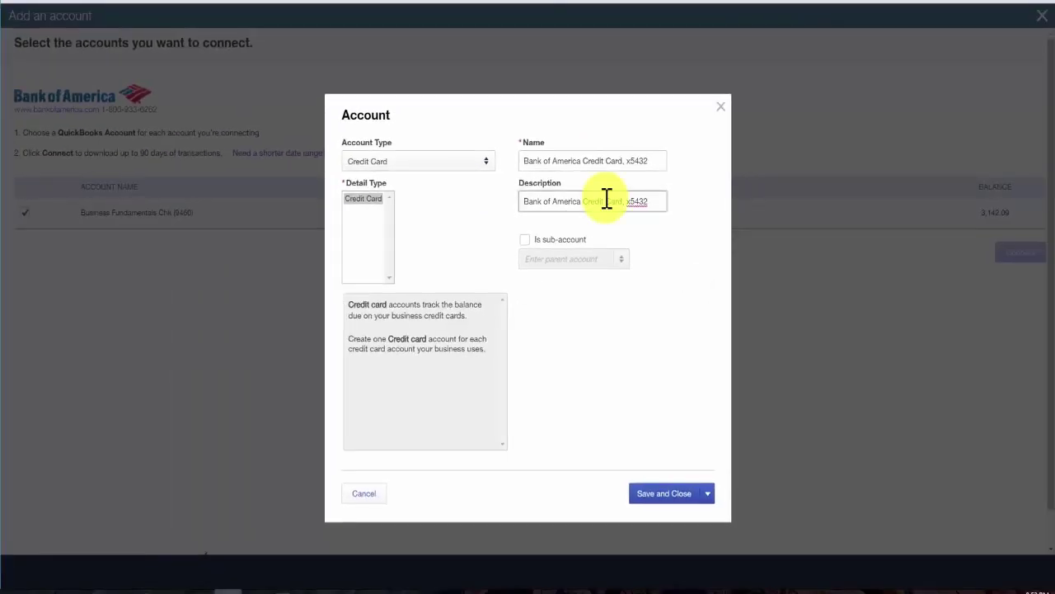
click(662, 498)
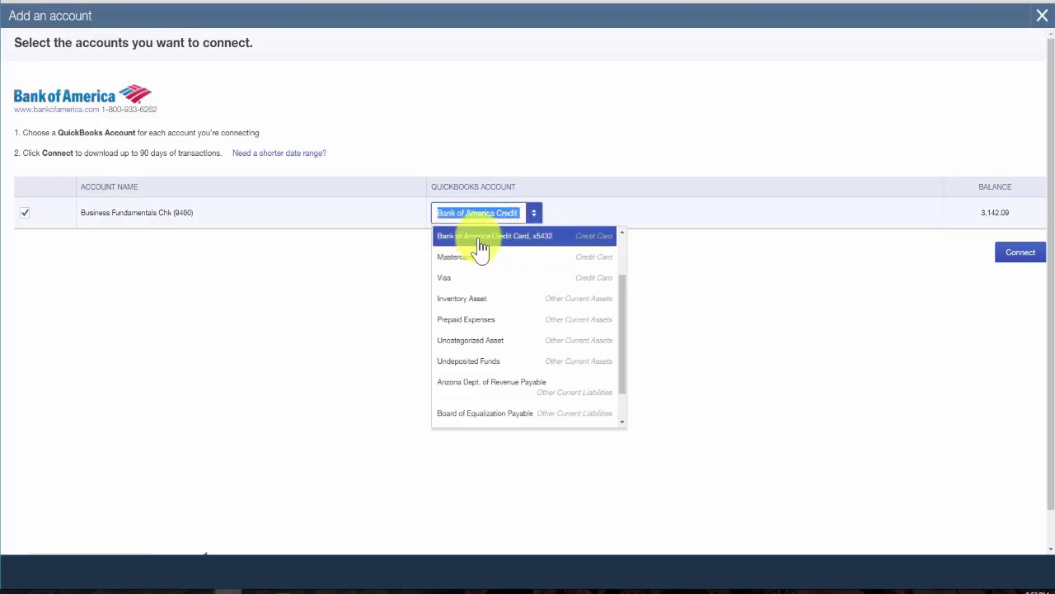
click(557, 234)
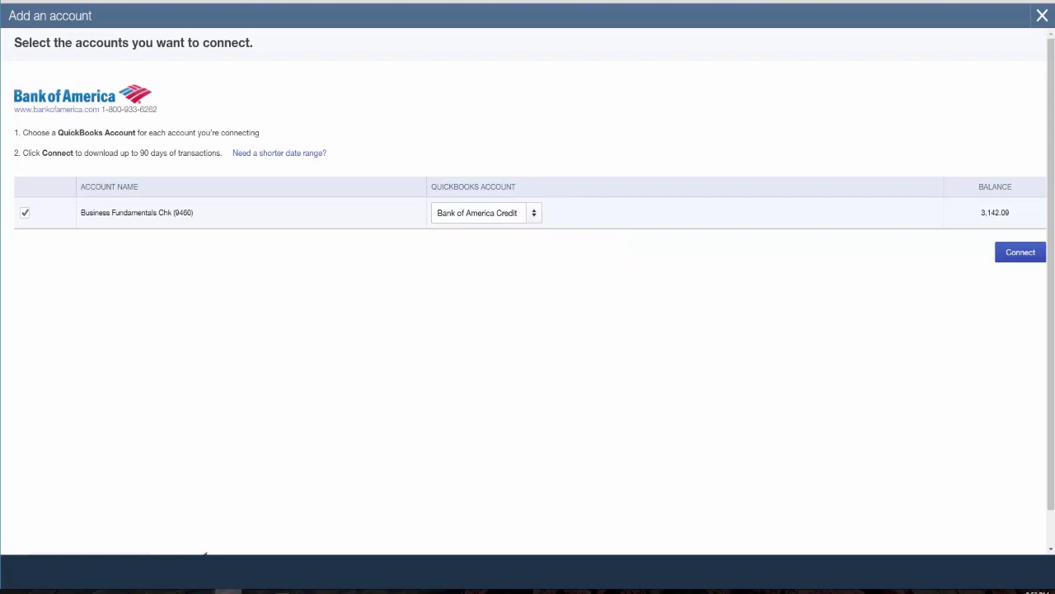
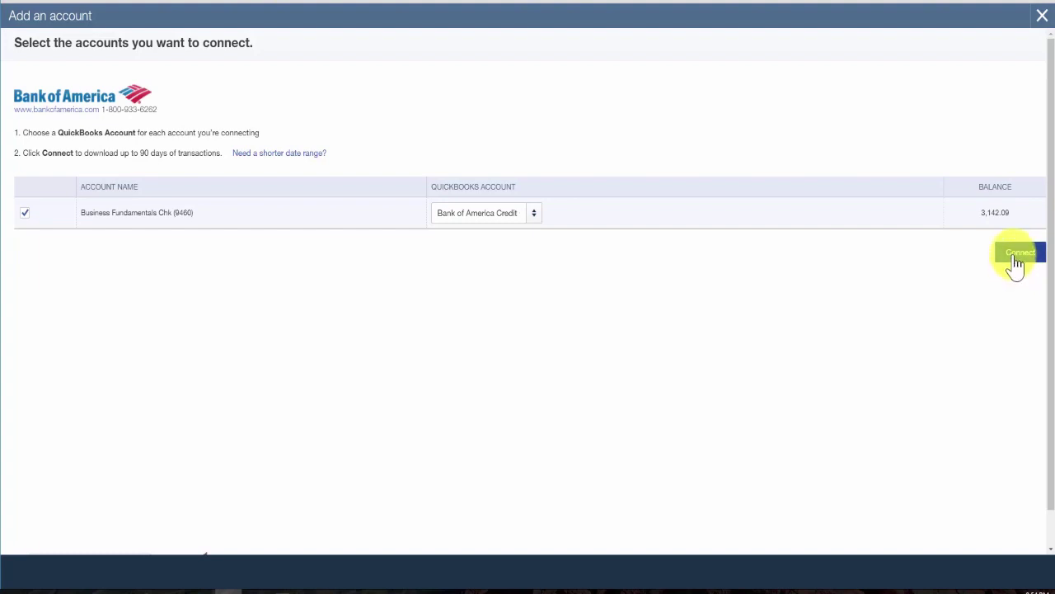
- Connect the Bank of America Credit Card x5432 and show its 8 downloaded transactions for review
click(1018, 253)
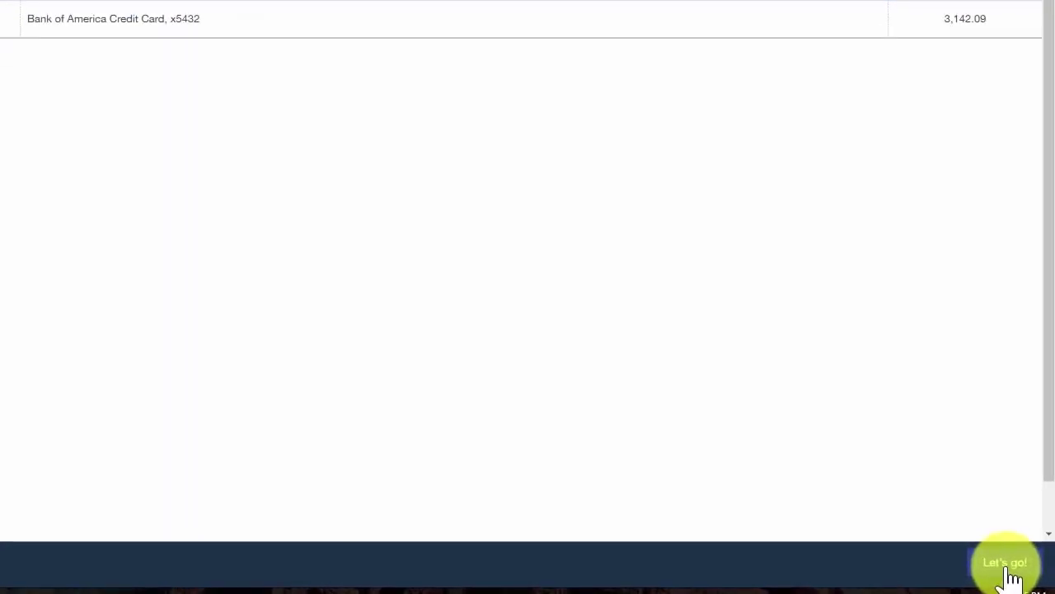
click(1007, 567)
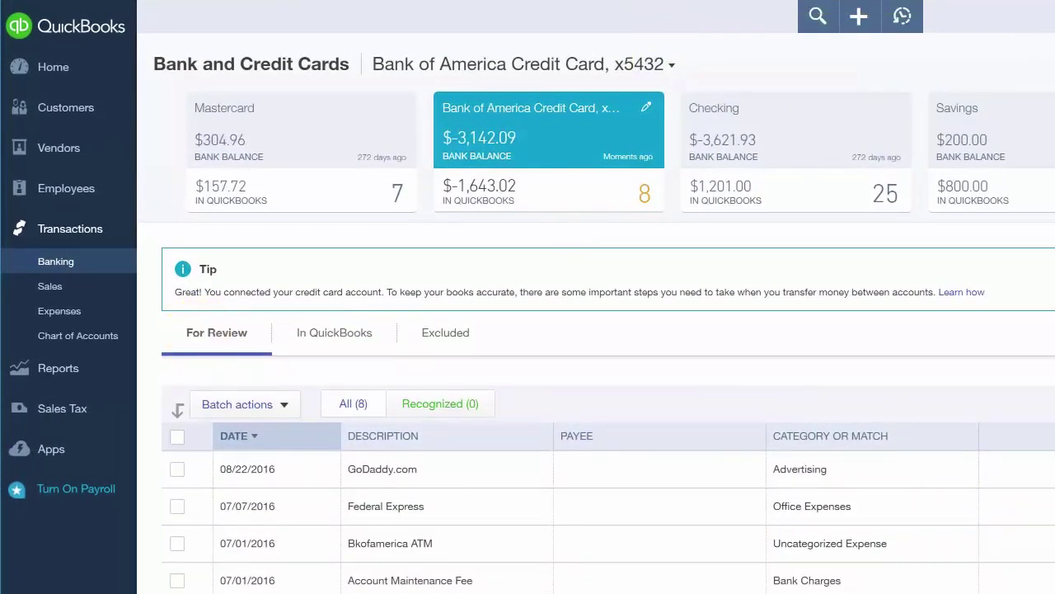
click(210, 347)
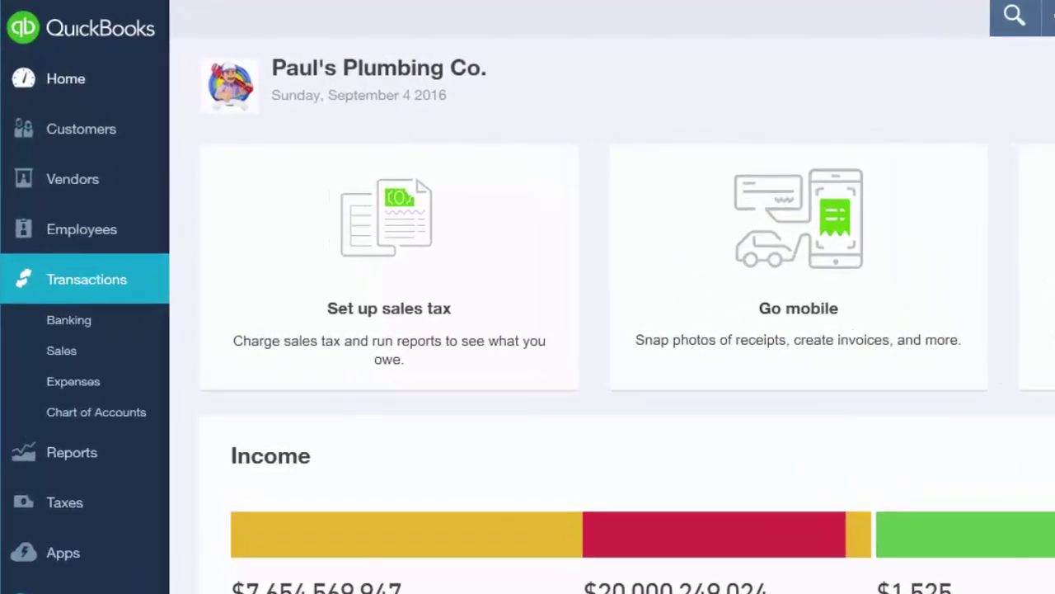
- From the Banking page's Update menu, bring up the Upload file dialog for a bank file
click(76, 321)
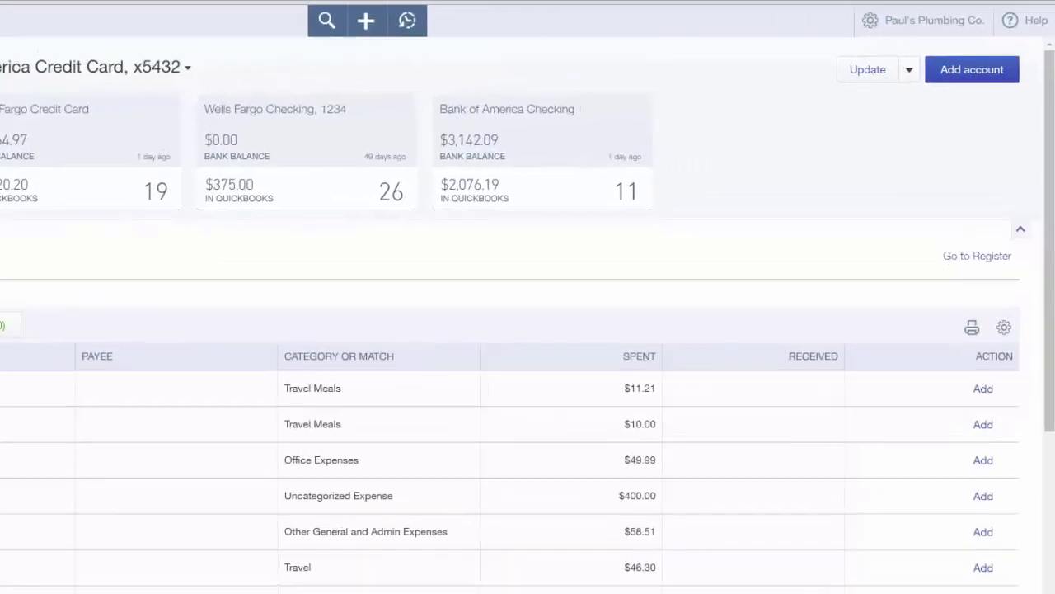
click(901, 73)
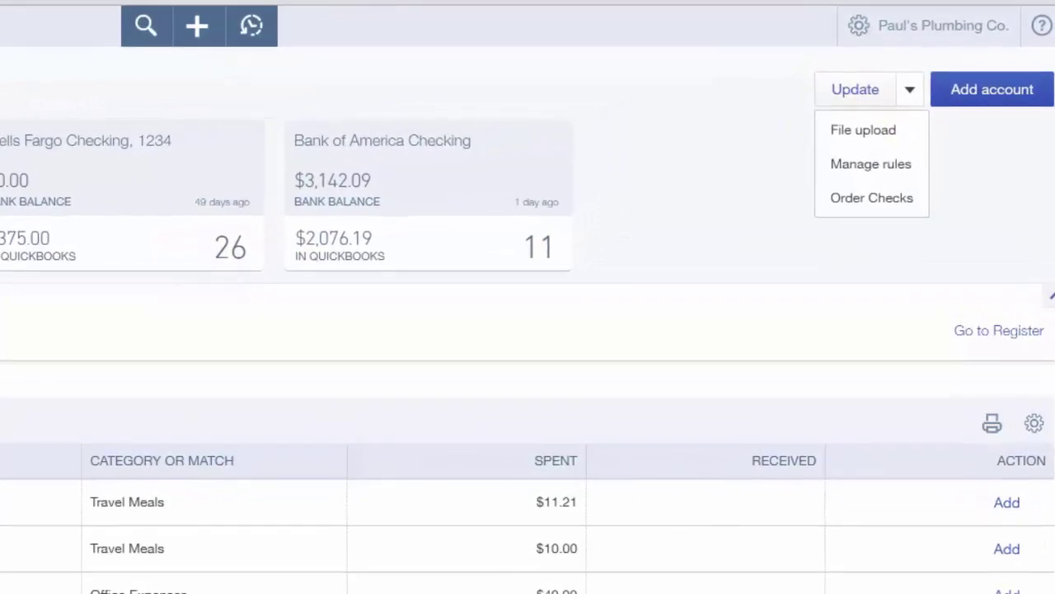
click(872, 134)
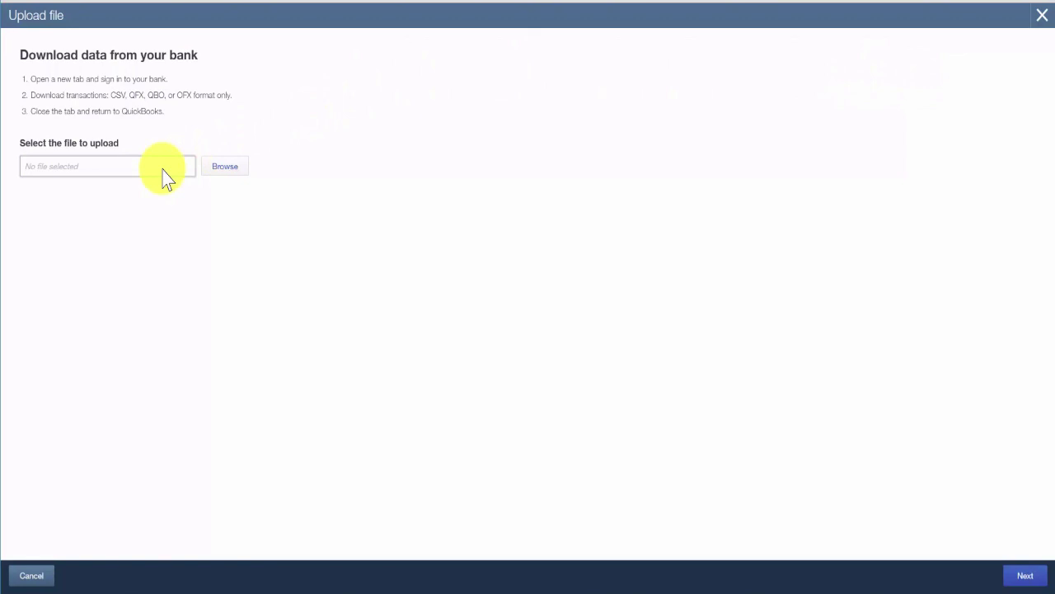
- Select June Credit Card Transactions.csv as the file to upload and continue
click(163, 175)
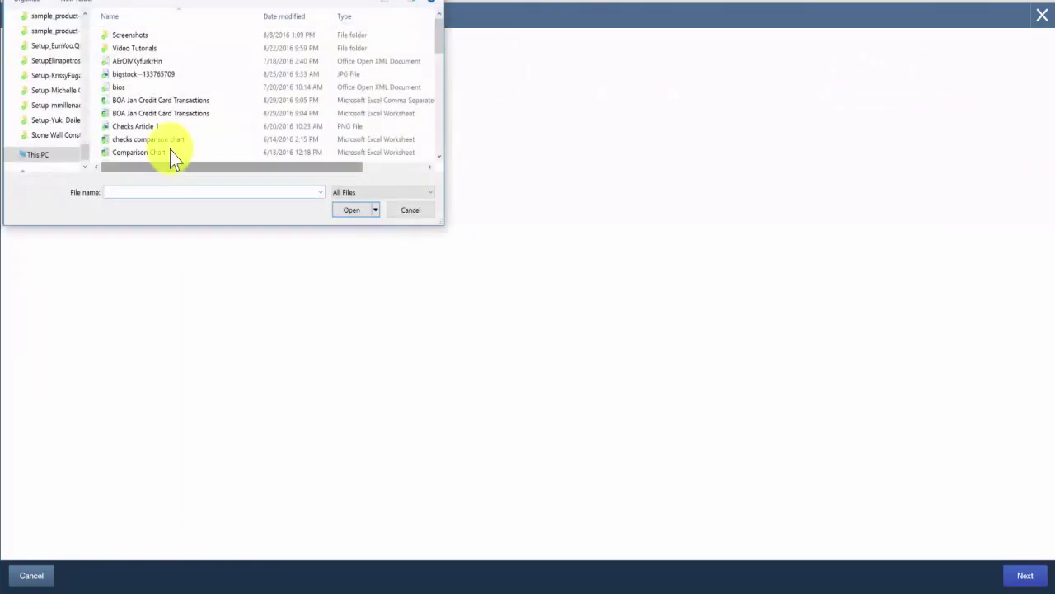
scroll(197, 127, down, 4)
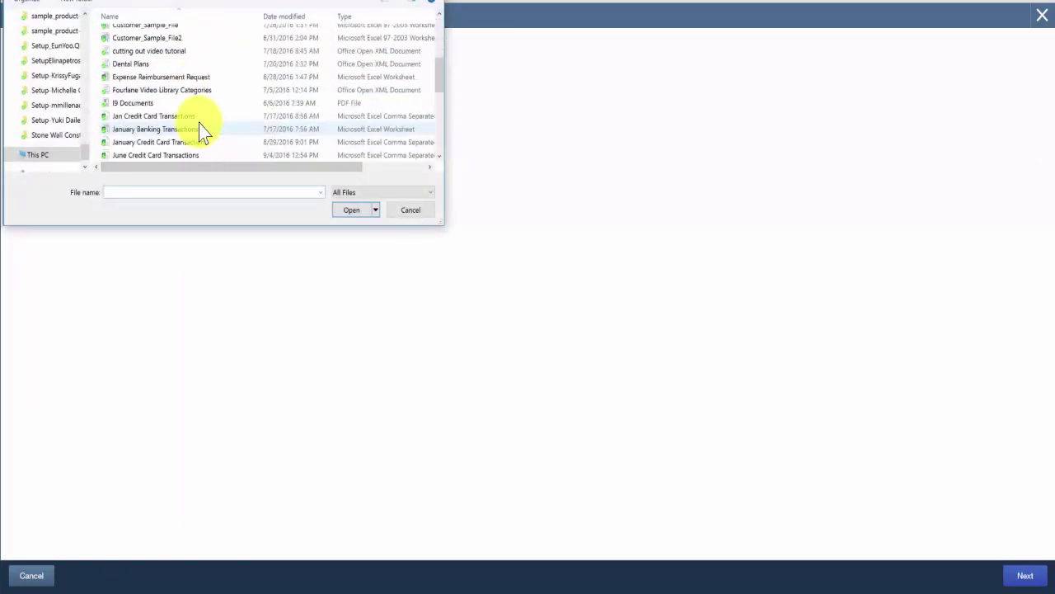
scroll(202, 132, down, 1)
double_click(175, 119)
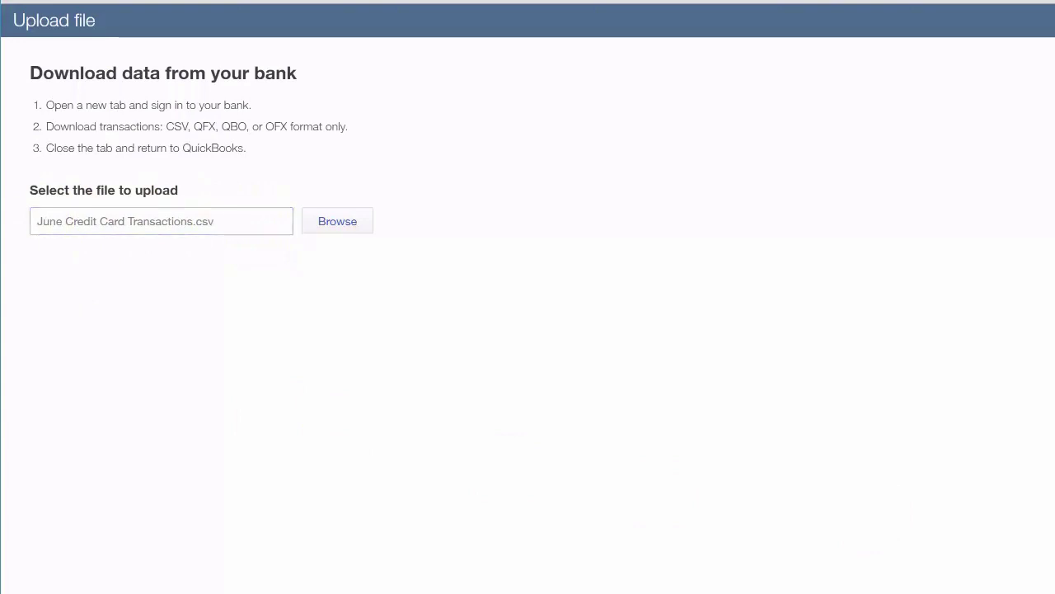
click(1030, 587)
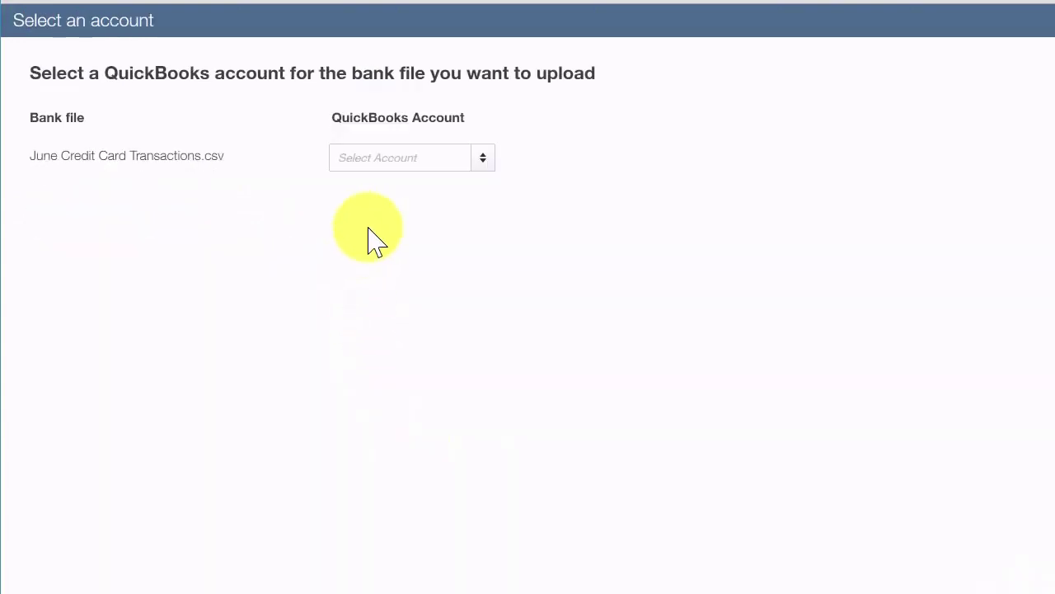
- Assign the uploaded file to the Bank of America Credit Card, x5432 account
click(484, 164)
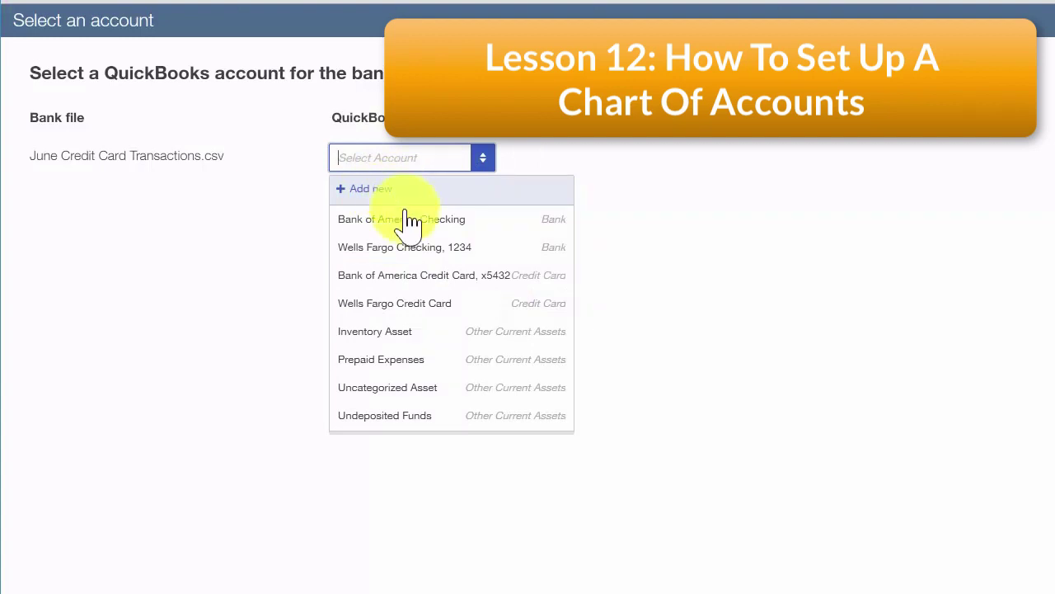
click(412, 276)
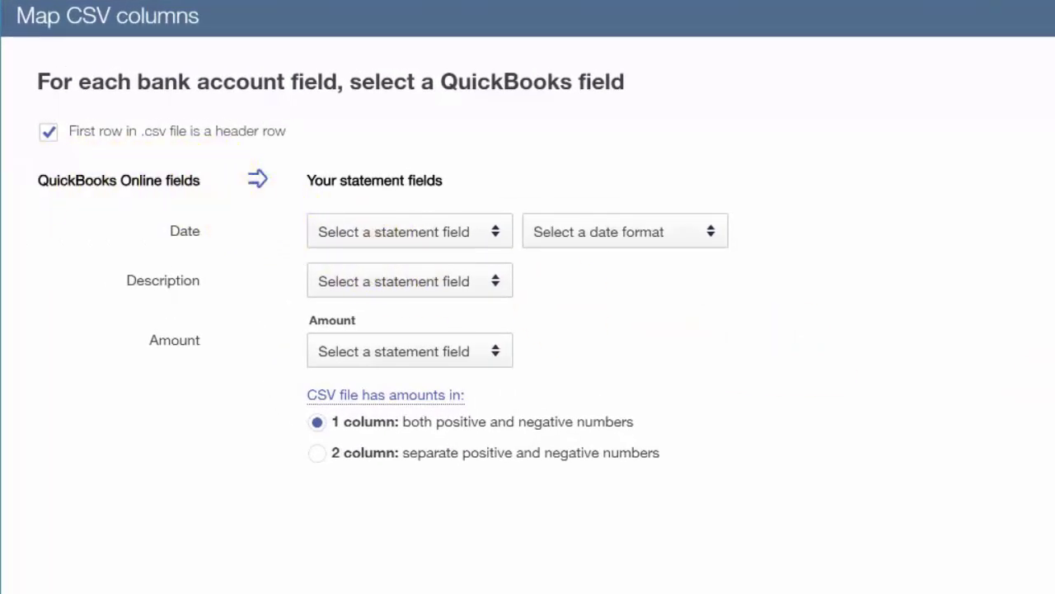
- Highlight the QuickBooks Online fields and Your statement fields headings in the mapping screen
drag(33, 181, 206, 183)
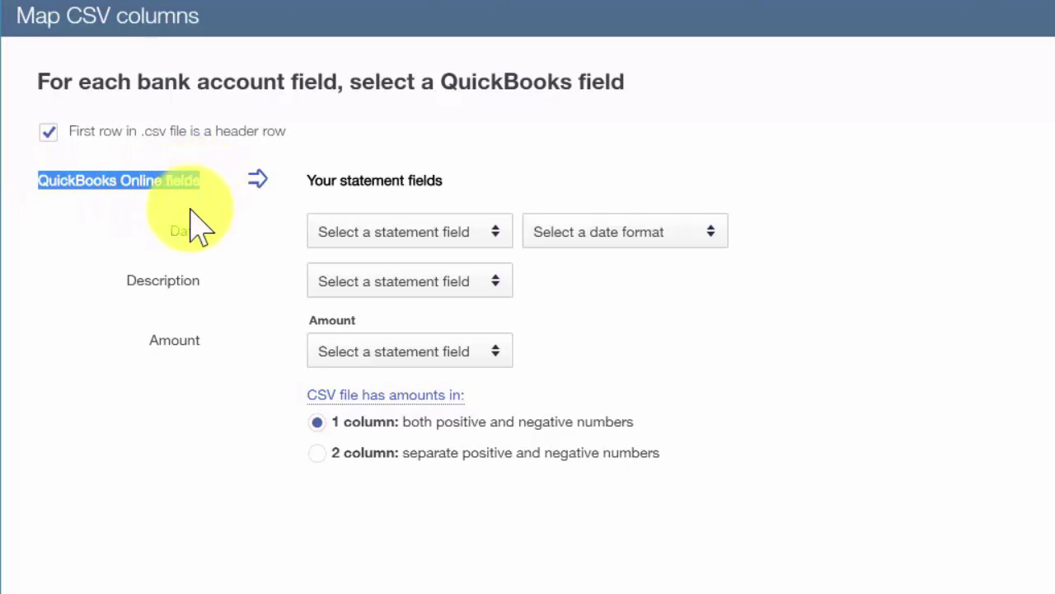
click(304, 186)
drag(307, 181, 460, 186)
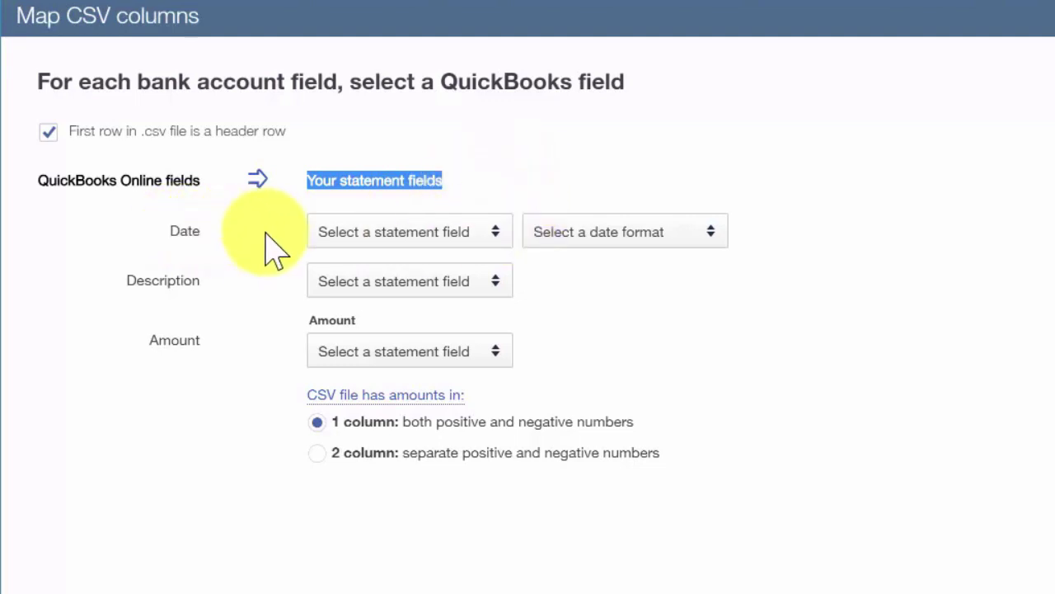
- Map Date to Column 1 in MM/dd/yyyy format and Description to Column 2
click(495, 233)
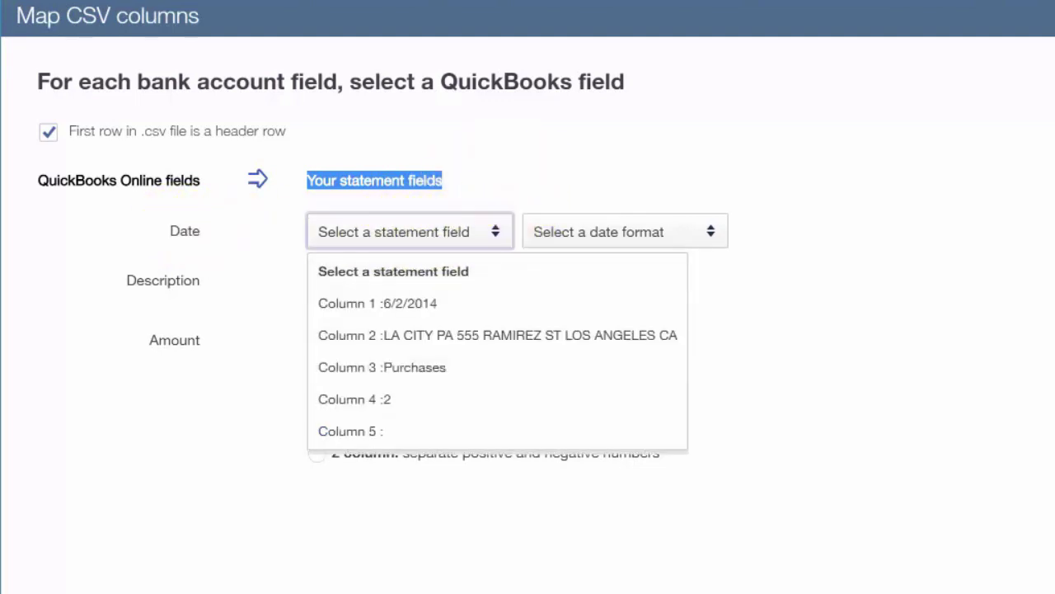
click(378, 310)
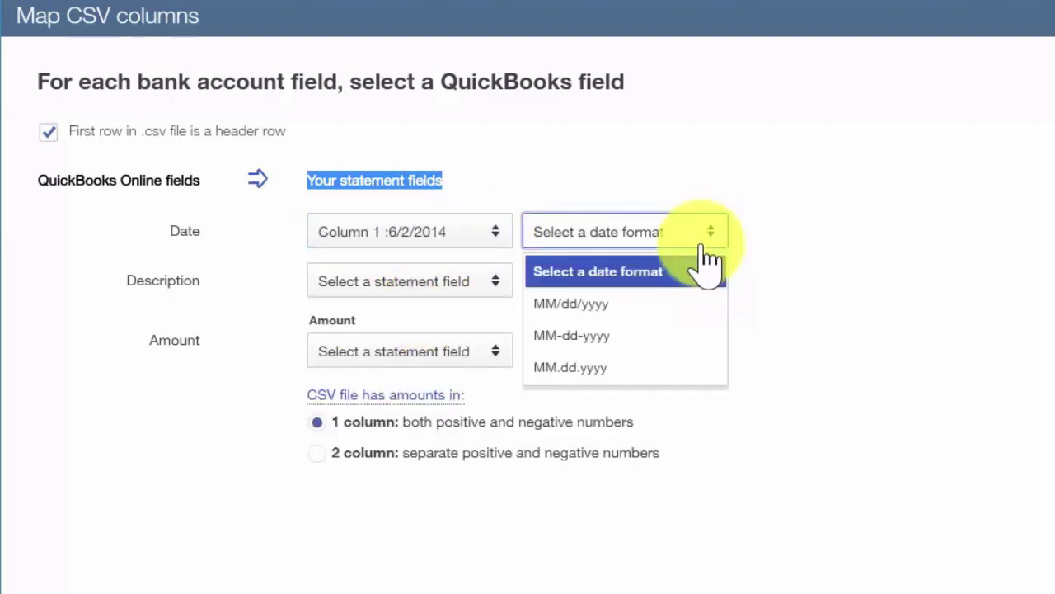
click(605, 312)
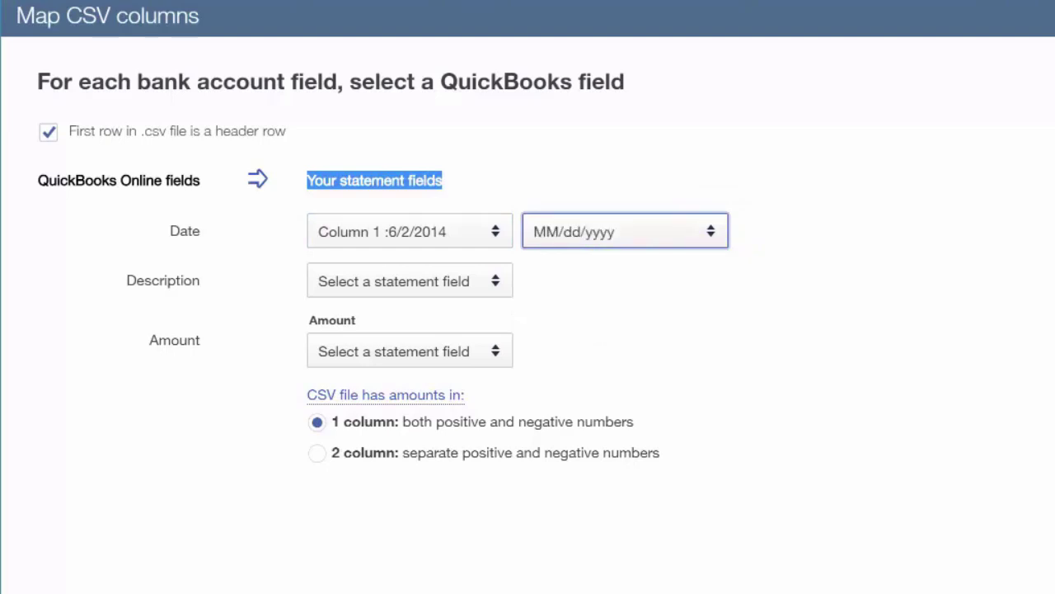
click(495, 281)
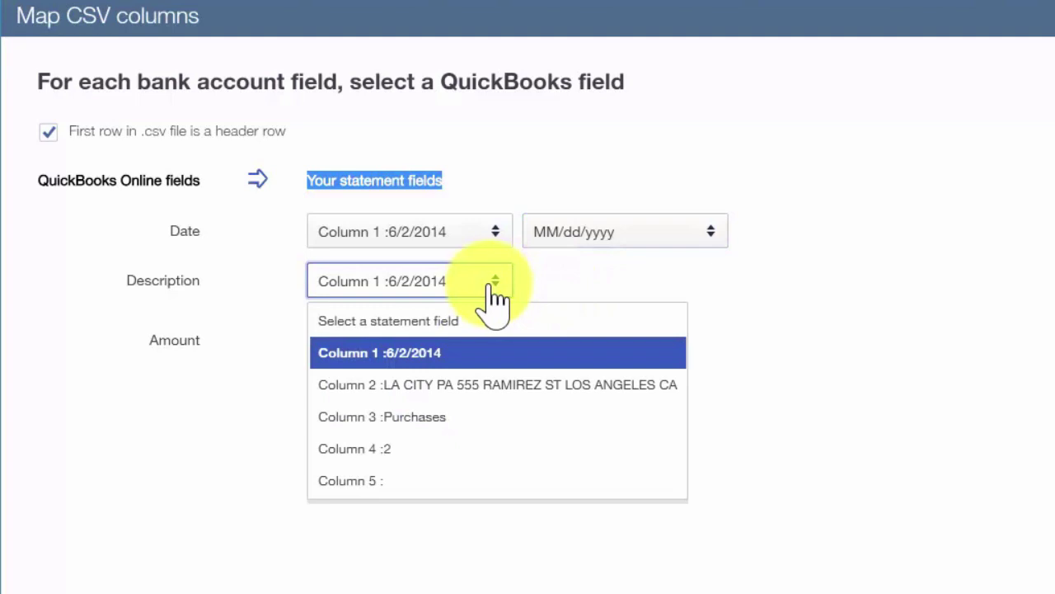
click(496, 385)
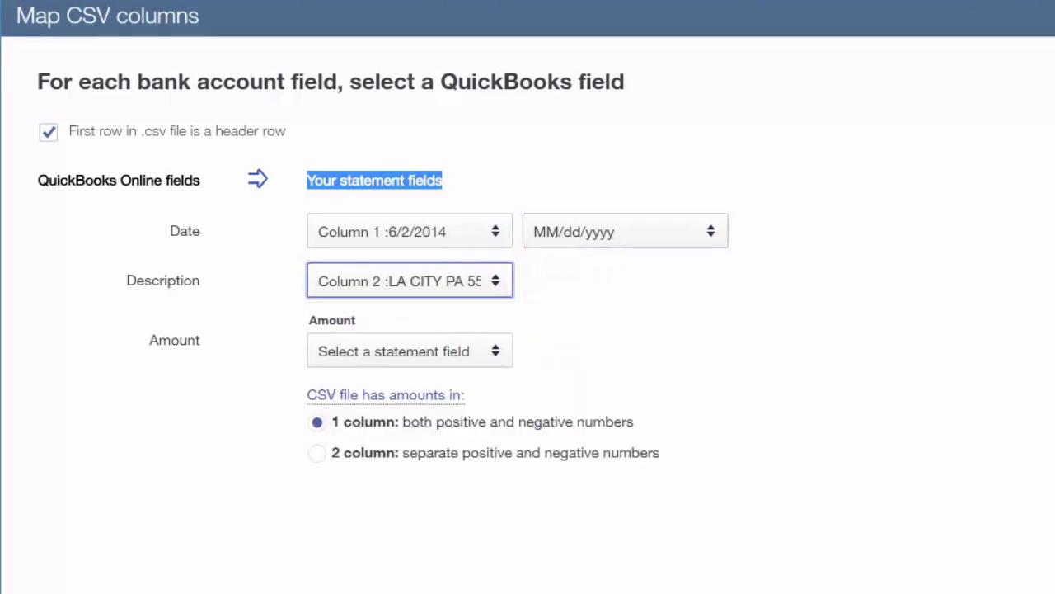
click(495, 351)
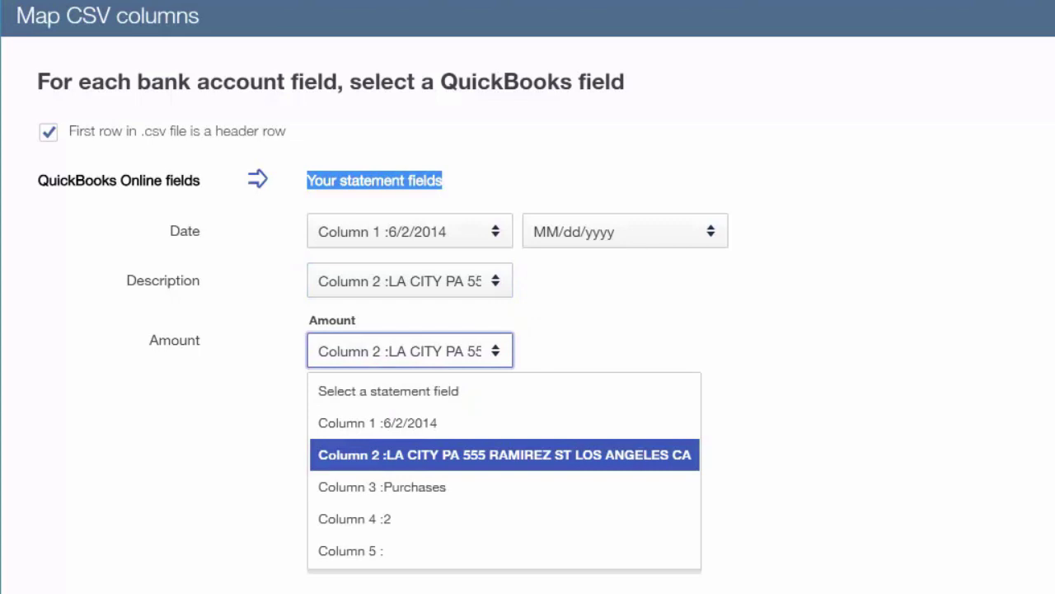
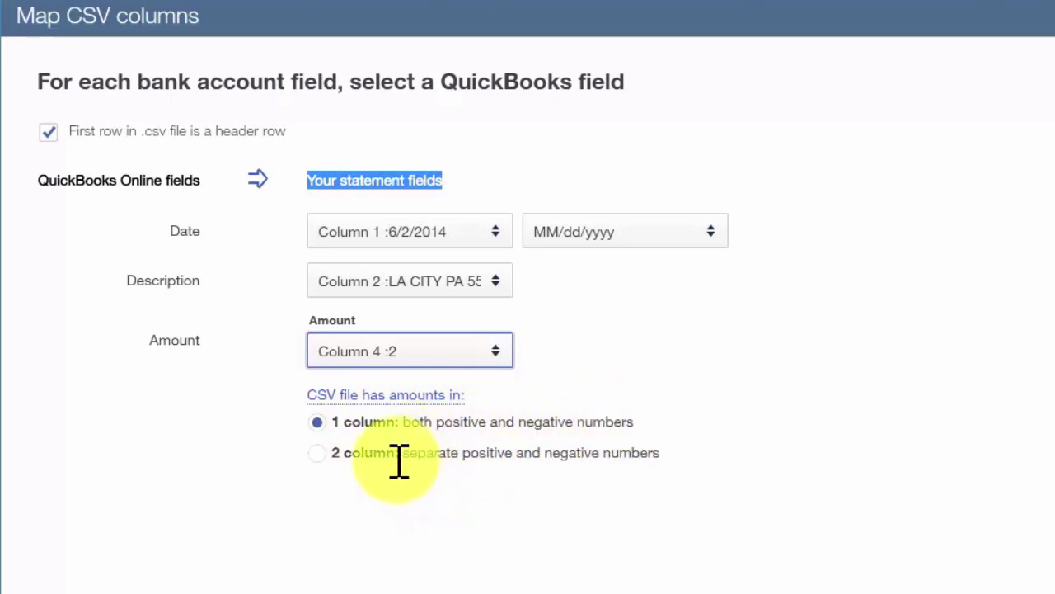
- Map amounts as two separate columns, with Credit from Column 5 and Debit from Column 4
drag(400, 460, 663, 462)
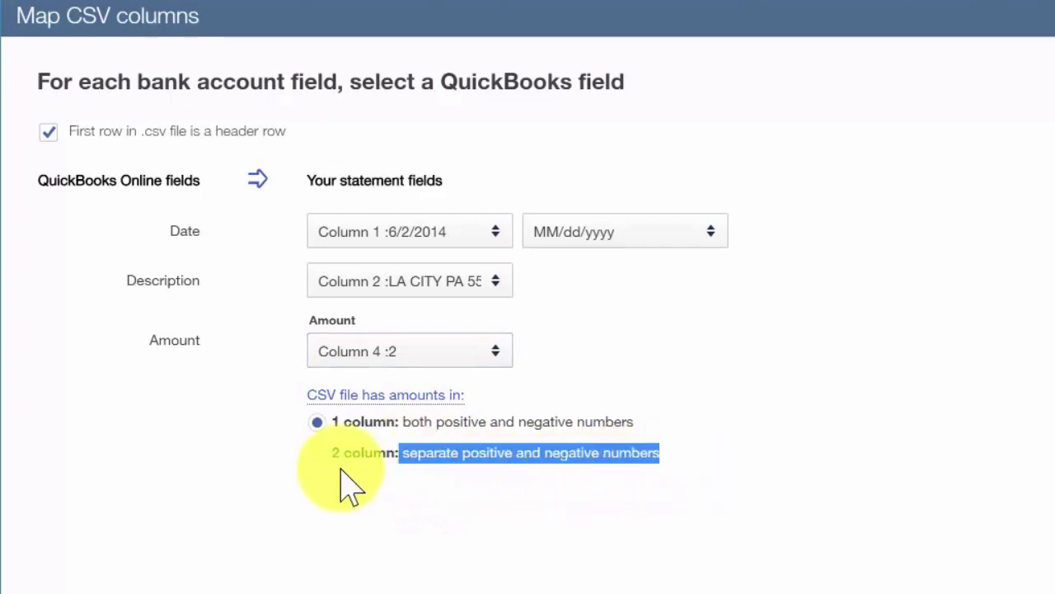
click(320, 493)
click(316, 453)
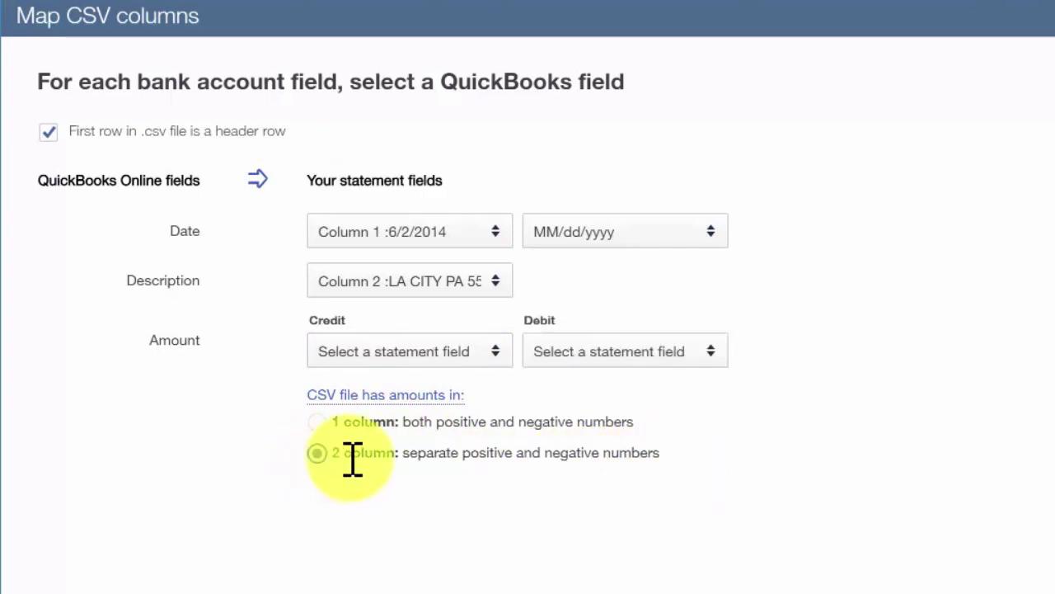
click(485, 362)
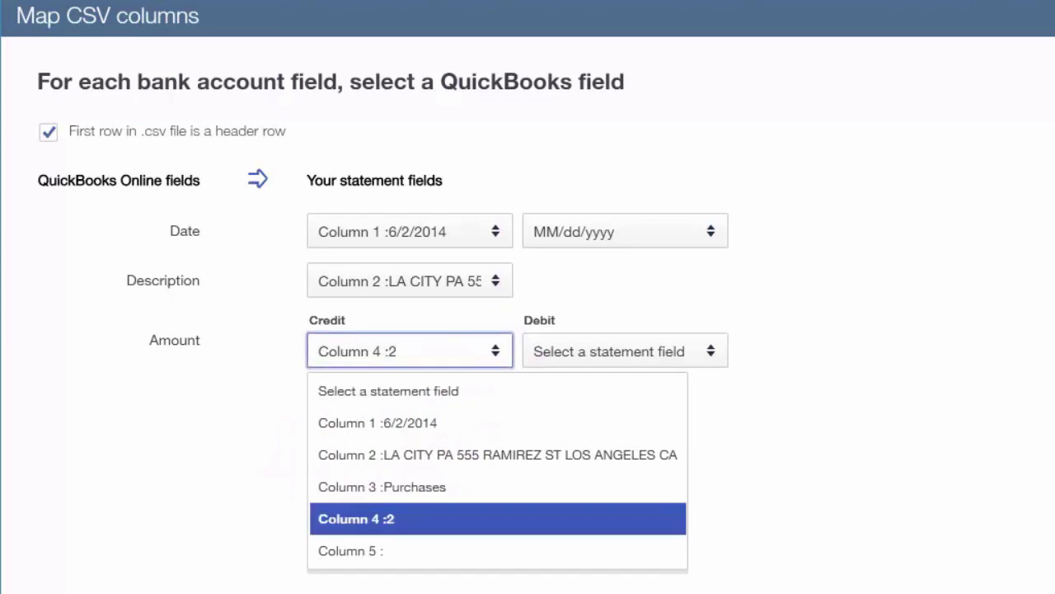
click(422, 551)
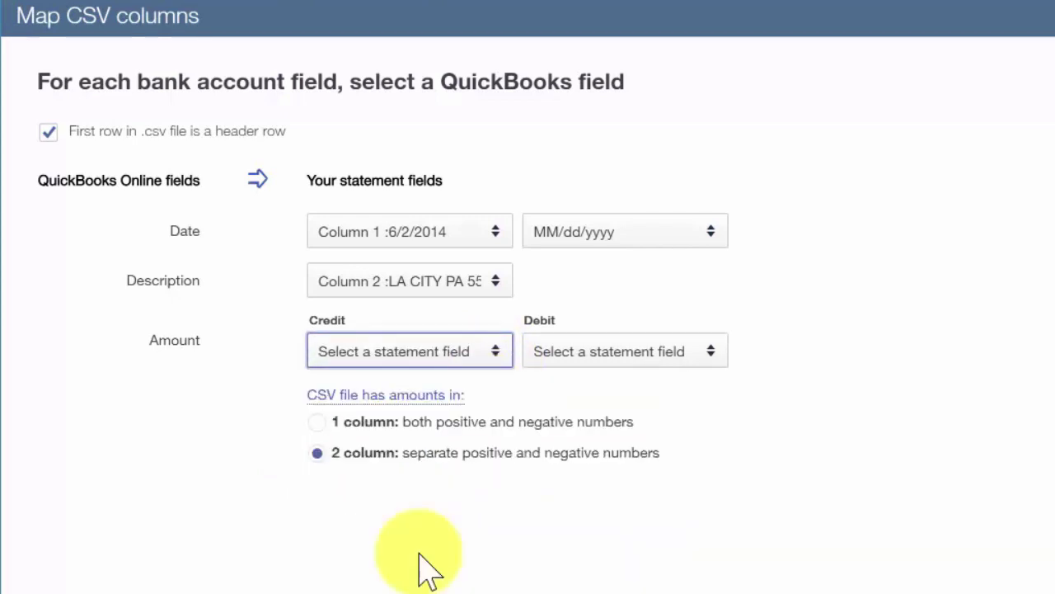
click(705, 355)
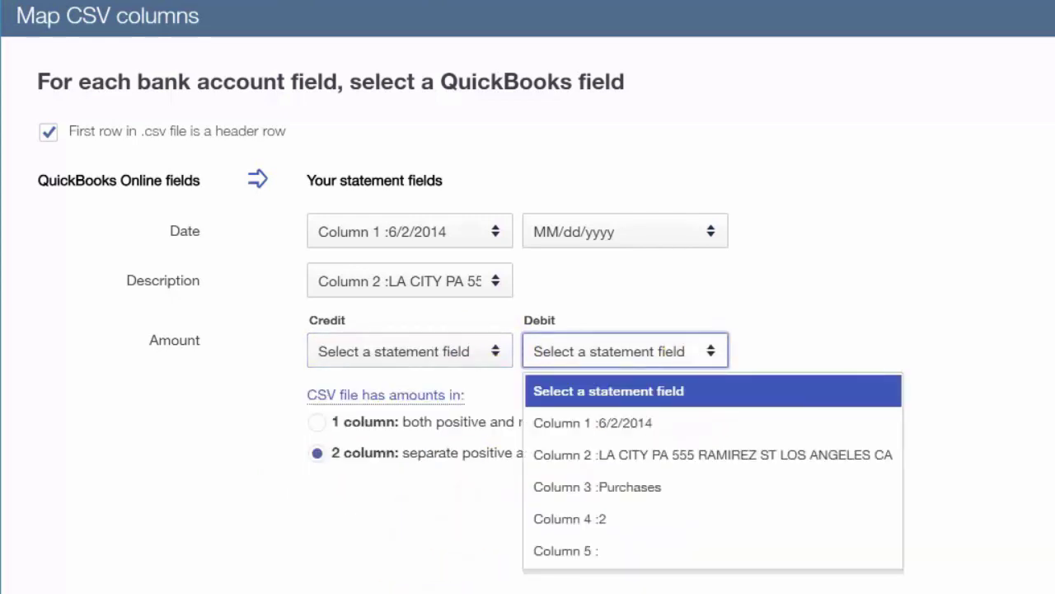
click(499, 363)
click(411, 547)
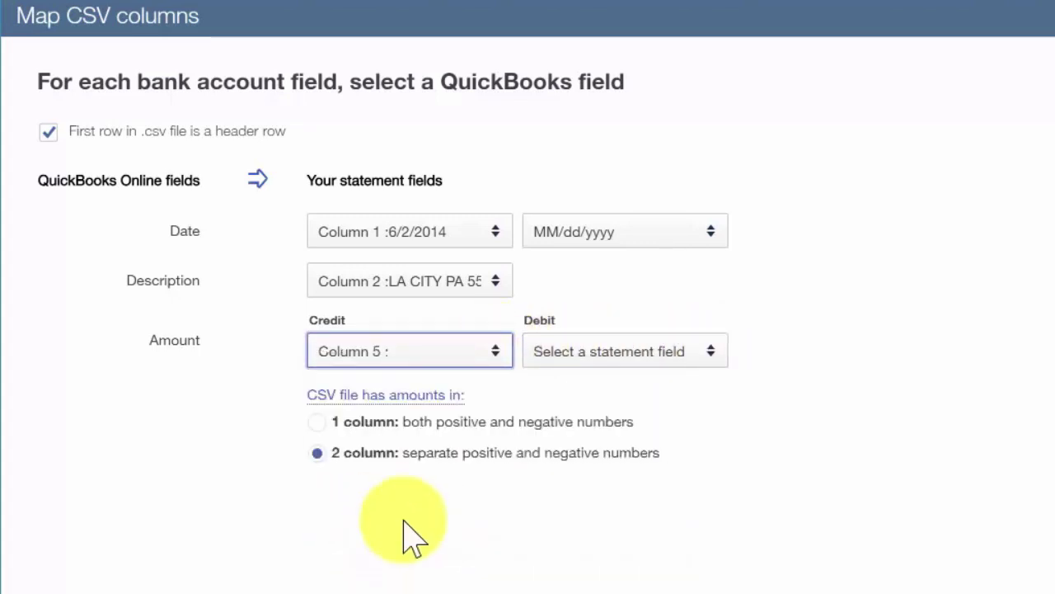
click(714, 355)
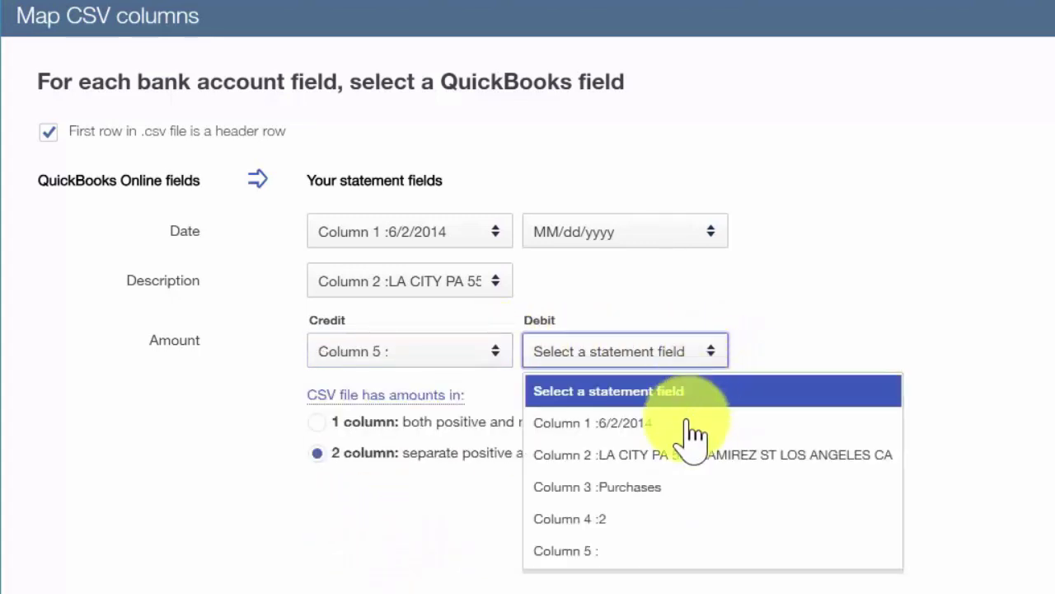
click(604, 519)
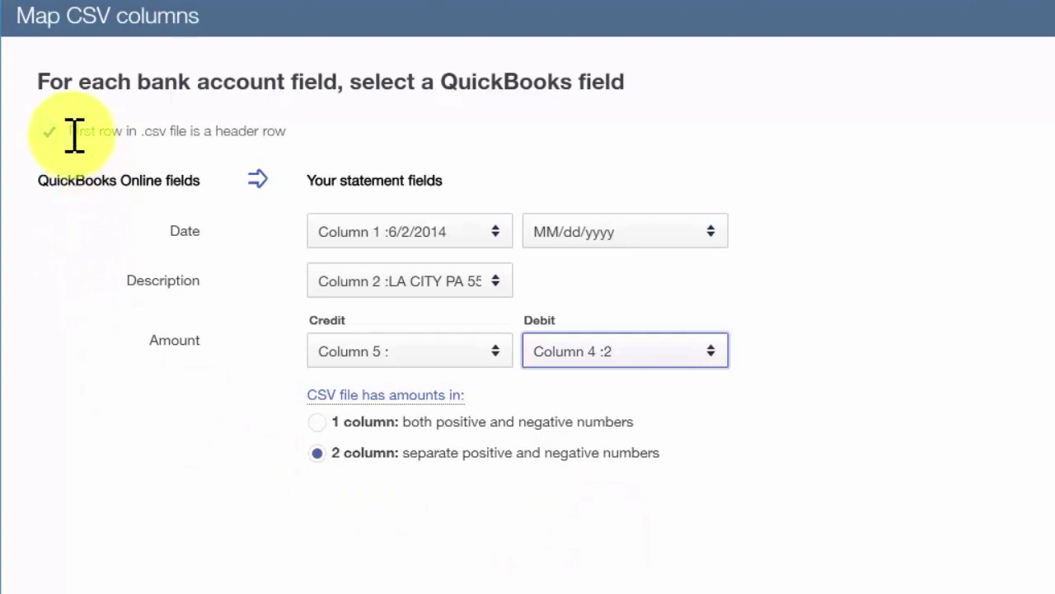
- Turn off the first-row-as-headers setting and continue to transaction selection
drag(69, 131, 295, 130)
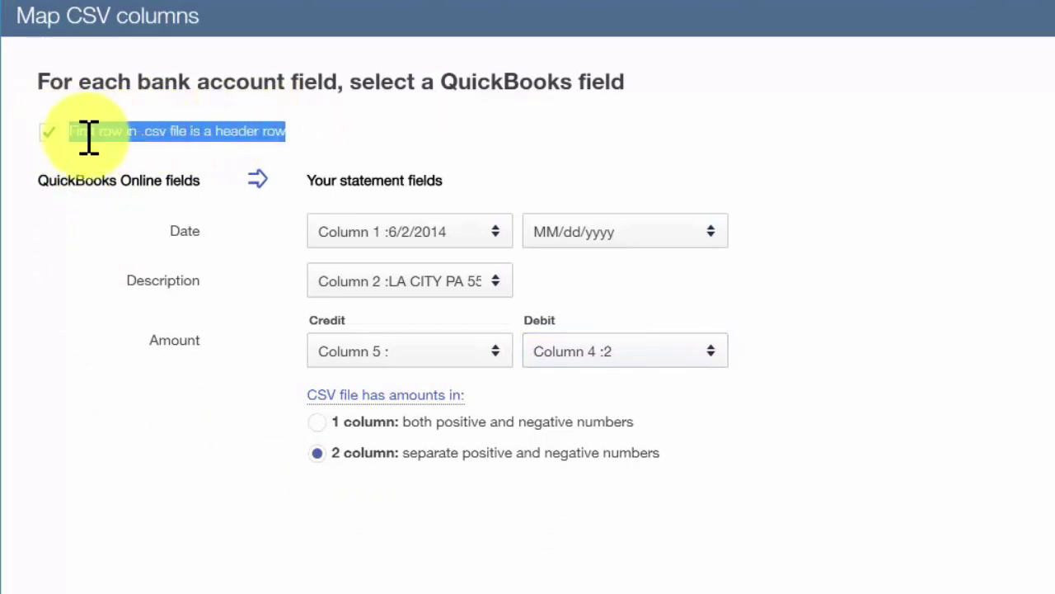
click(47, 134)
click(207, 566)
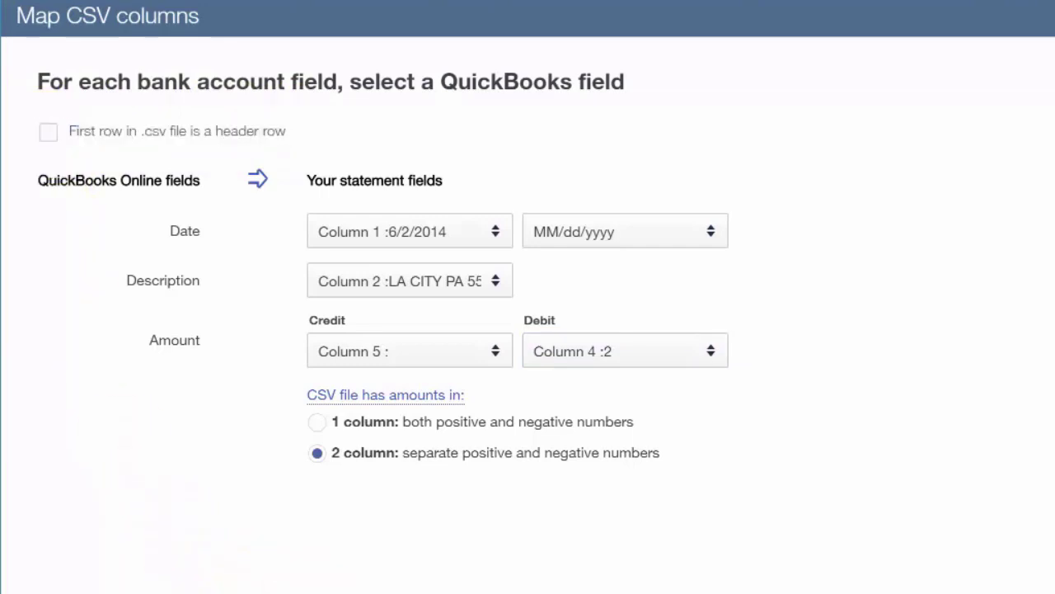
click(312, 587)
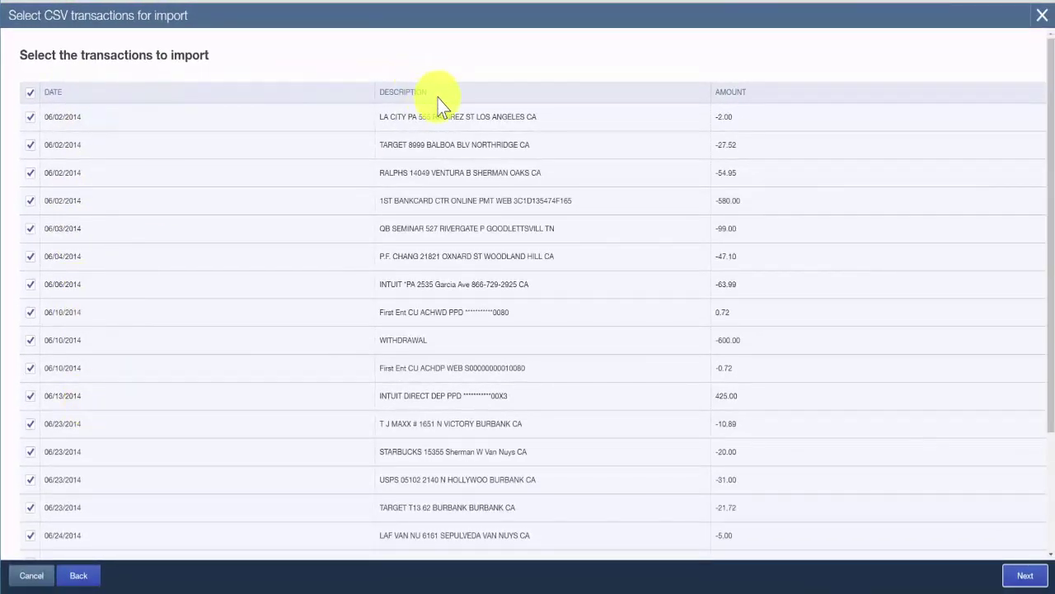
- Review the Description and Amount columns of the listed CSV transactions
double_click(427, 93)
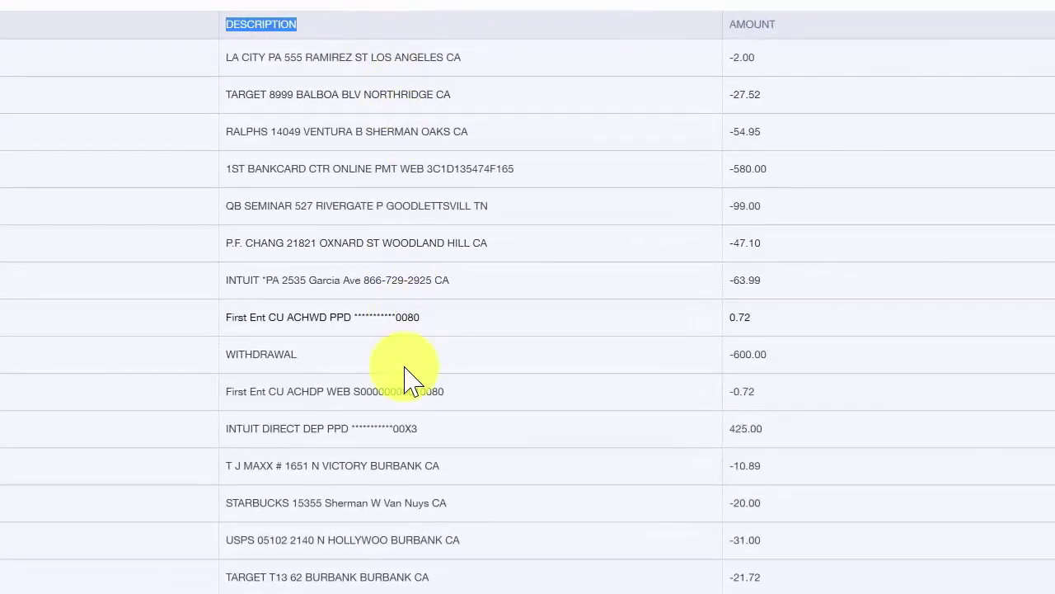
click(822, 35)
double_click(752, 24)
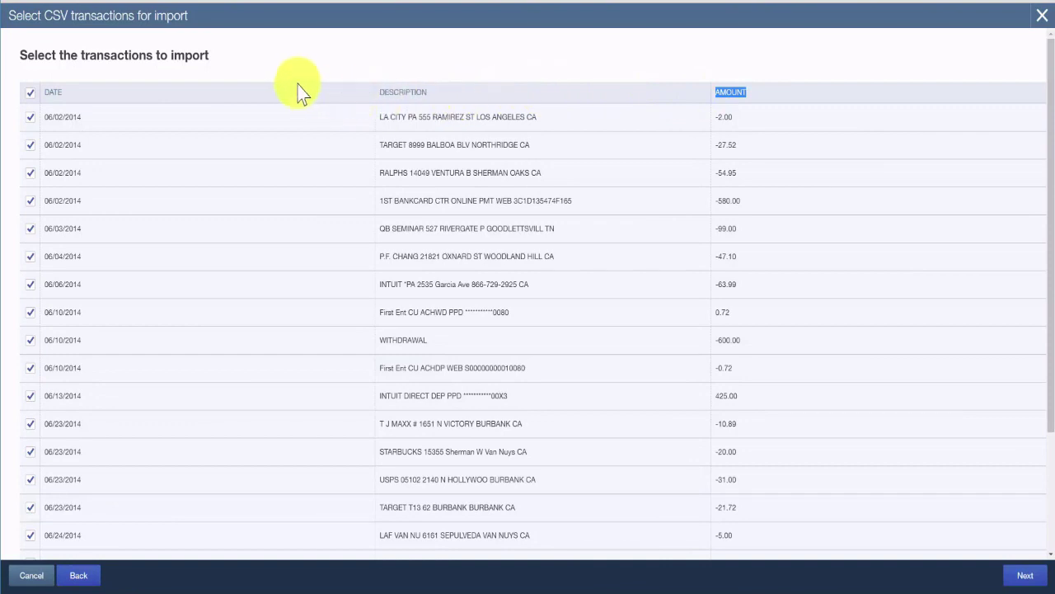
click(288, 90)
scroll(137, 172, down, 3)
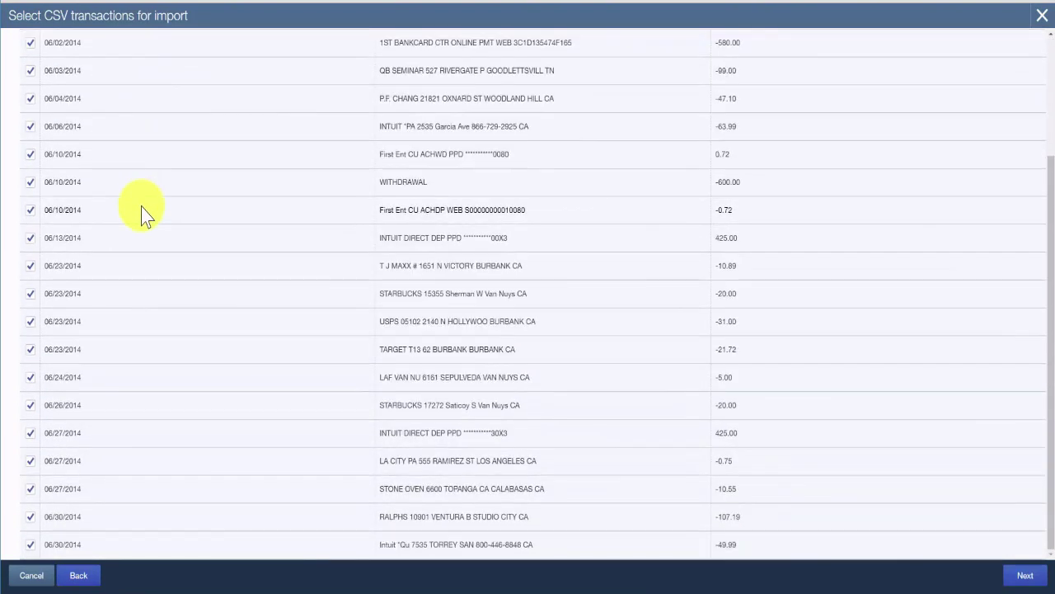
scroll(165, 351, up, 3)
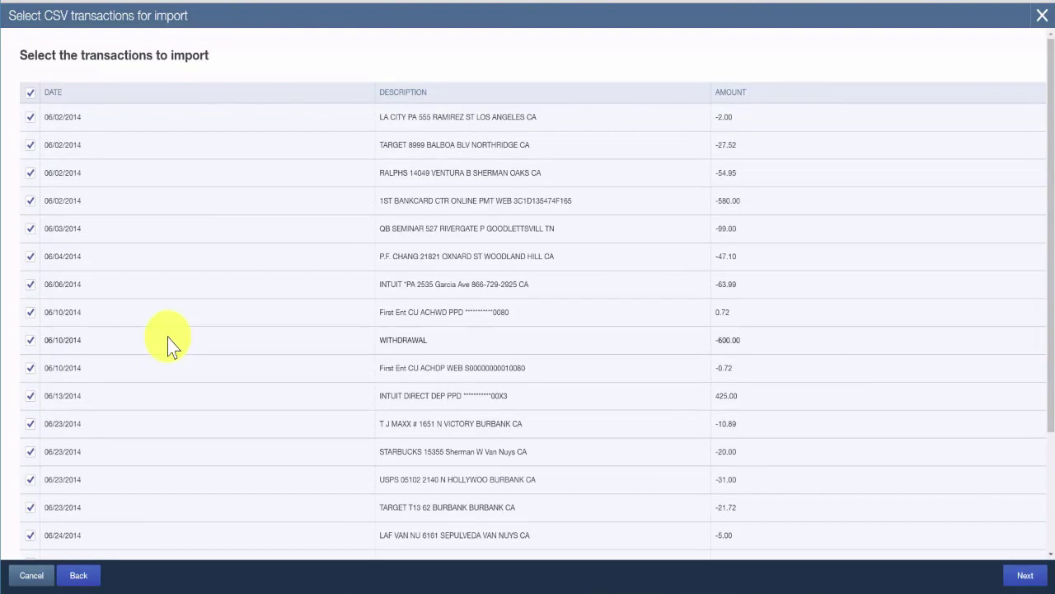
- Import all 22 checked transactions and confirm the import
click(1022, 577)
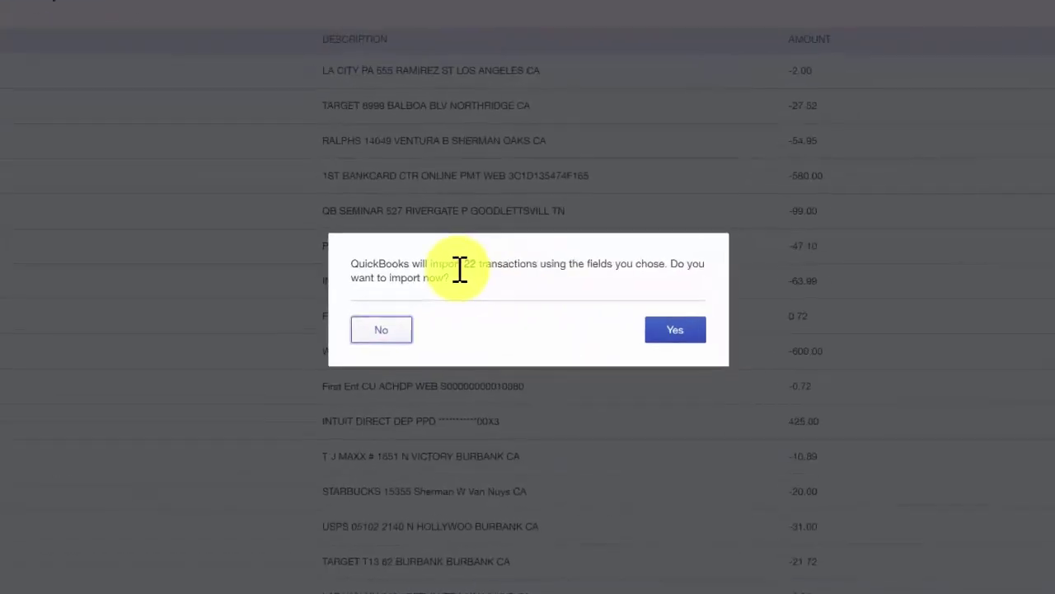
drag(462, 264, 541, 264)
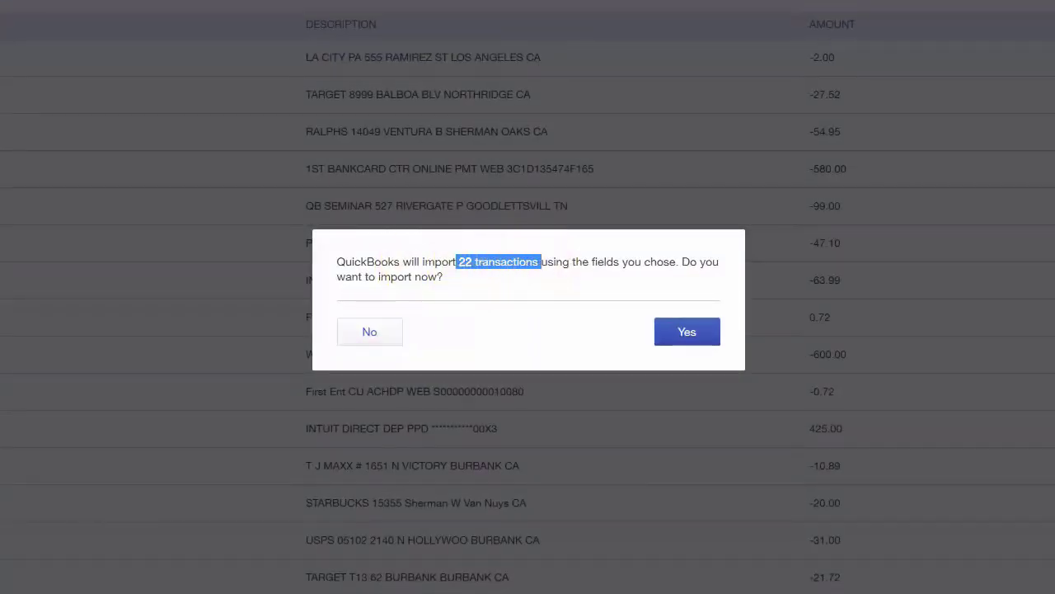
click(546, 260)
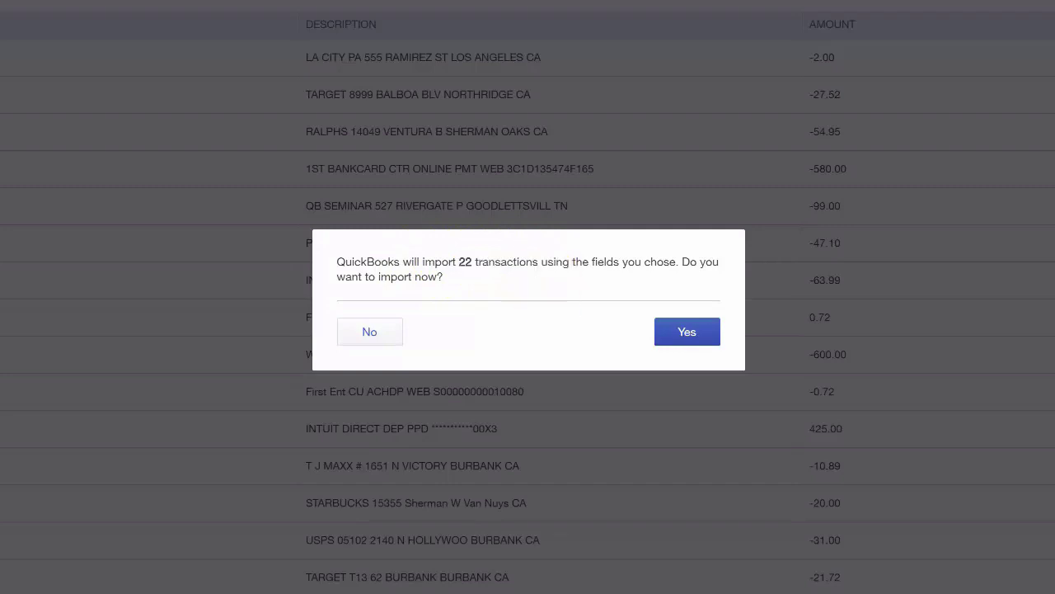
click(684, 336)
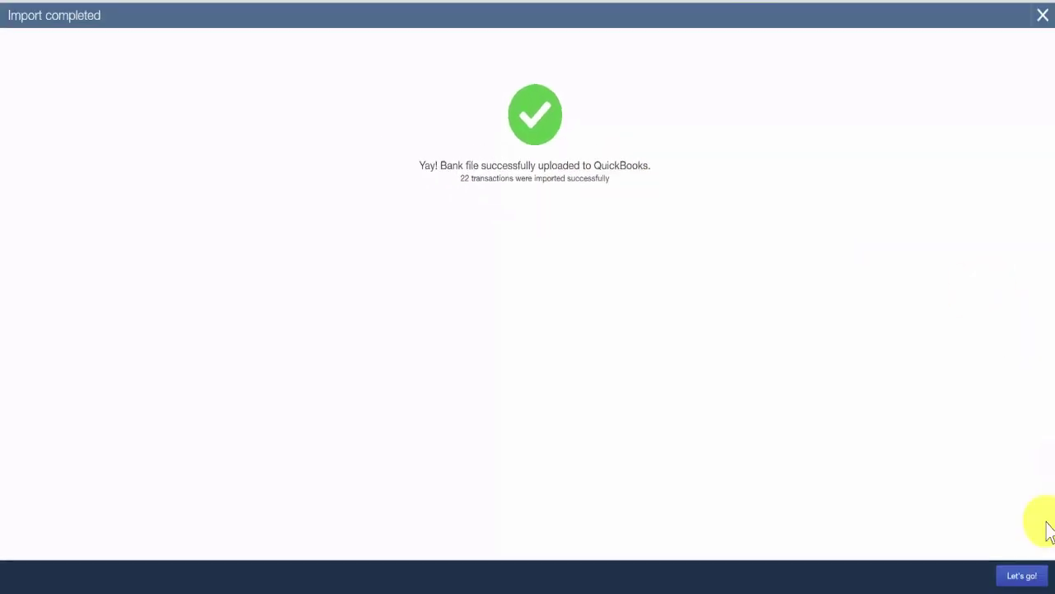
- Dismiss the import summary and list the 48 transactions awaiting review in Banking
click(1020, 577)
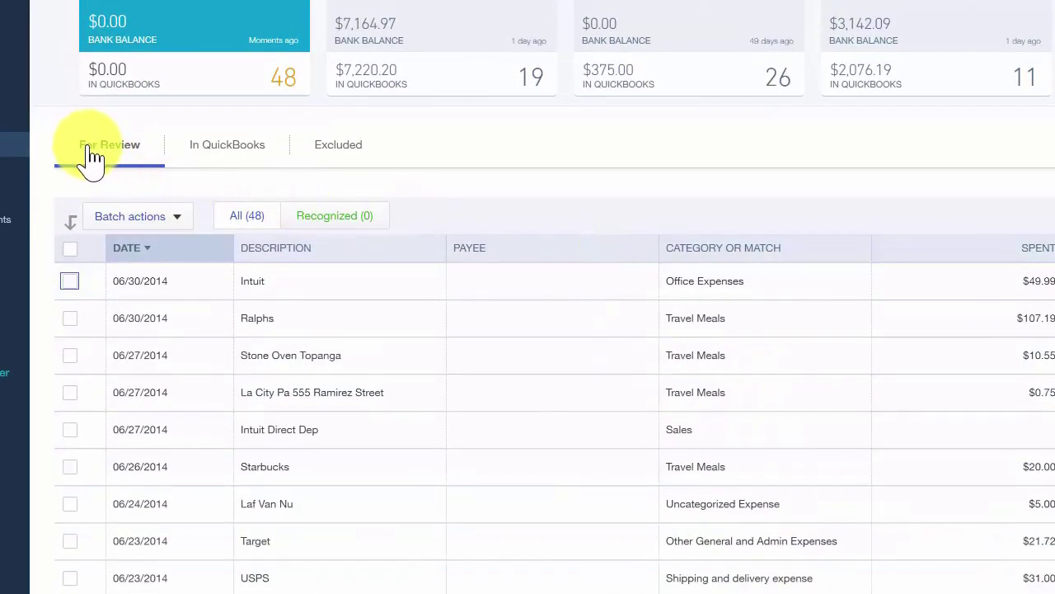
click(107, 155)
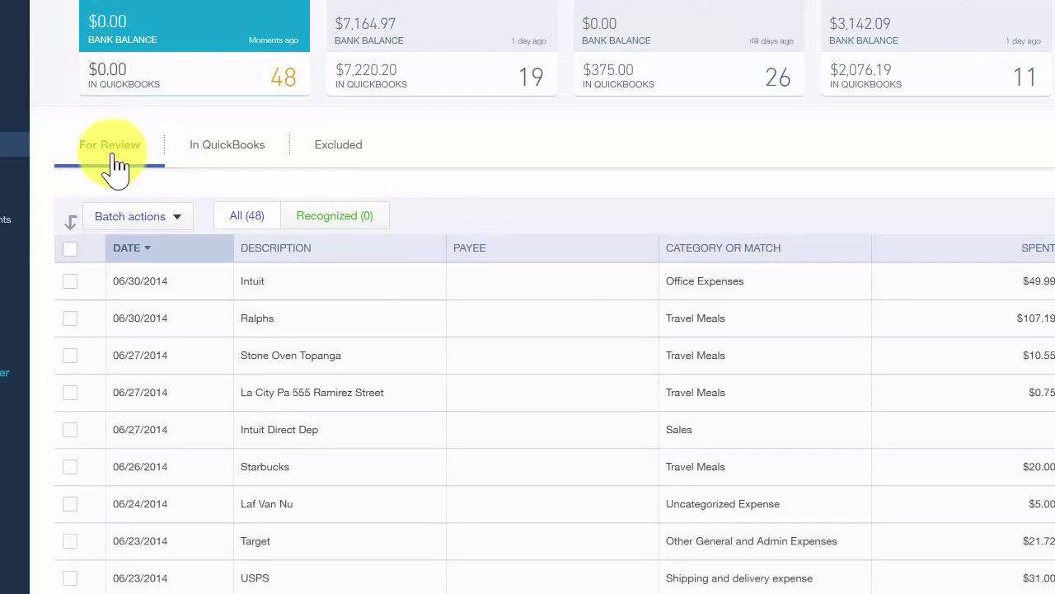